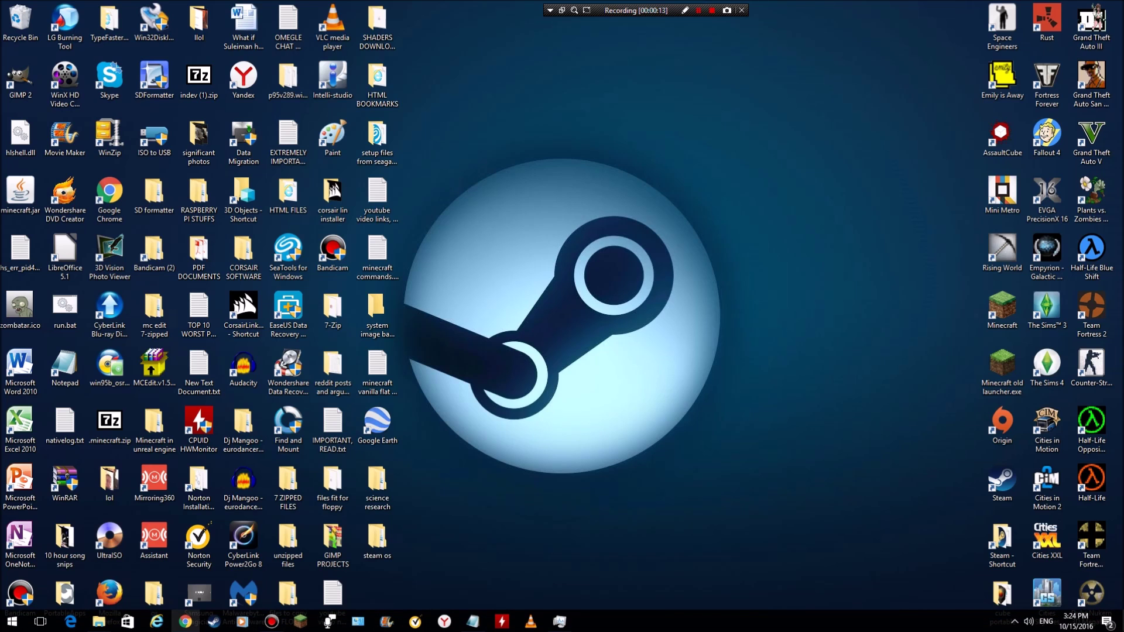
# Search Chrome for 'bluestacks', open bluestacks.com and start downloading the BlueStacks installer.
pyautogui.moveTo(185, 622)
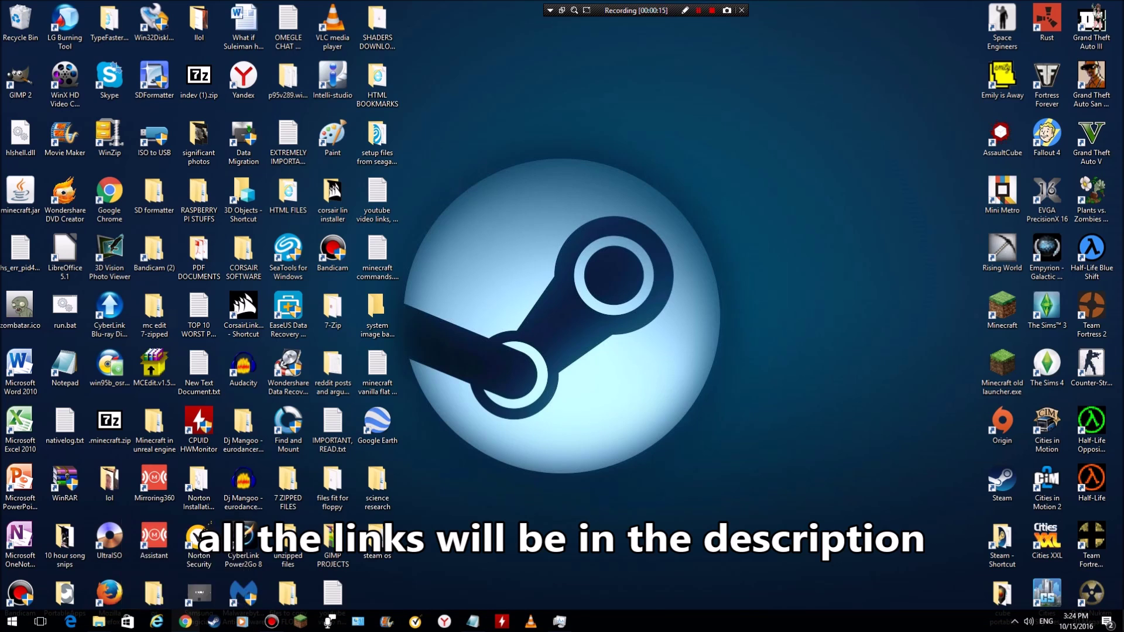
pyautogui.click(185, 621)
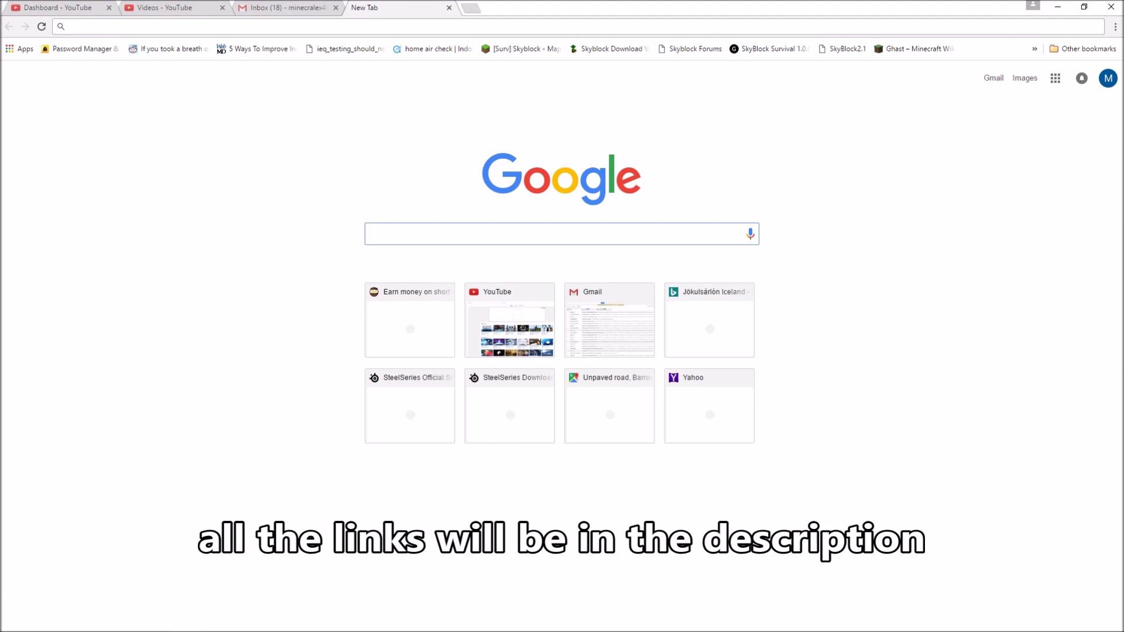
pyautogui.write('bluestac')
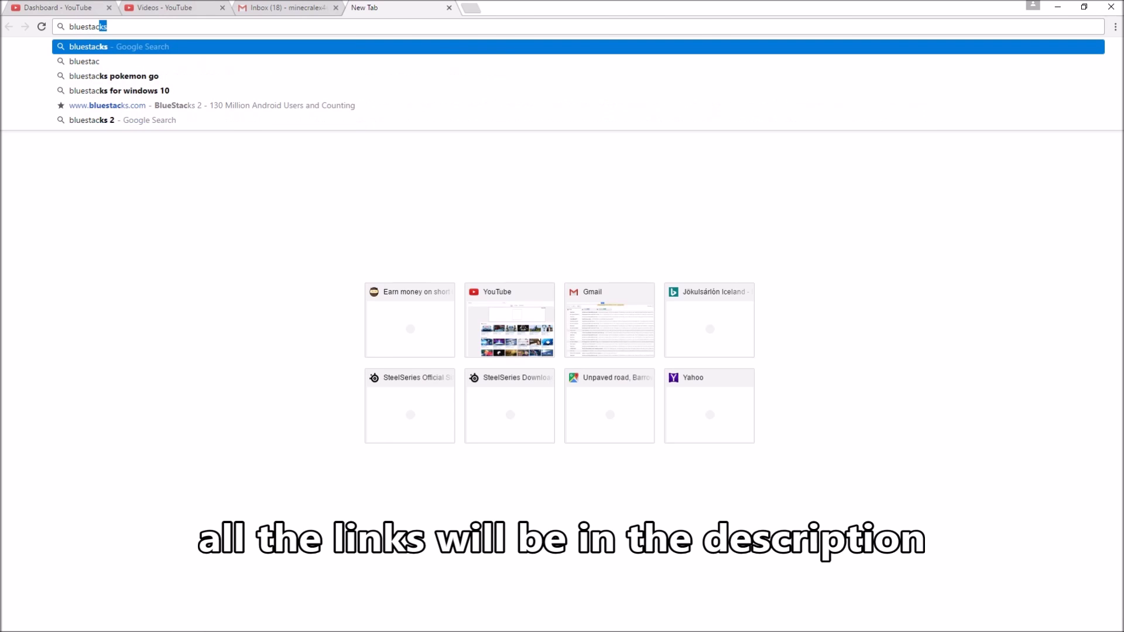
pyautogui.press('Return')
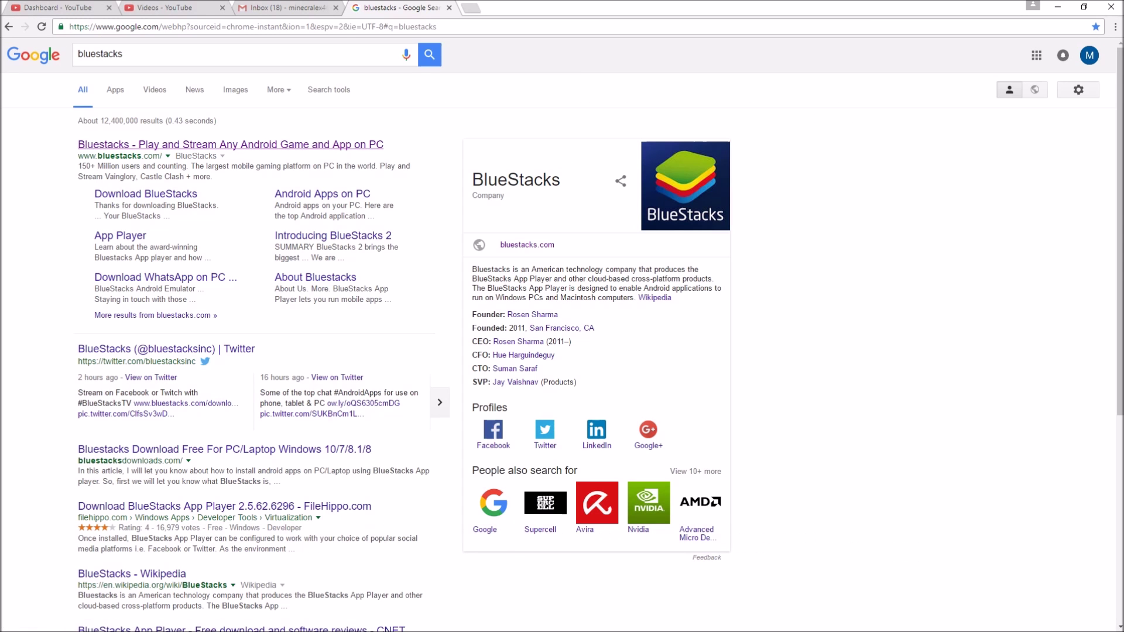
pyautogui.click(231, 144)
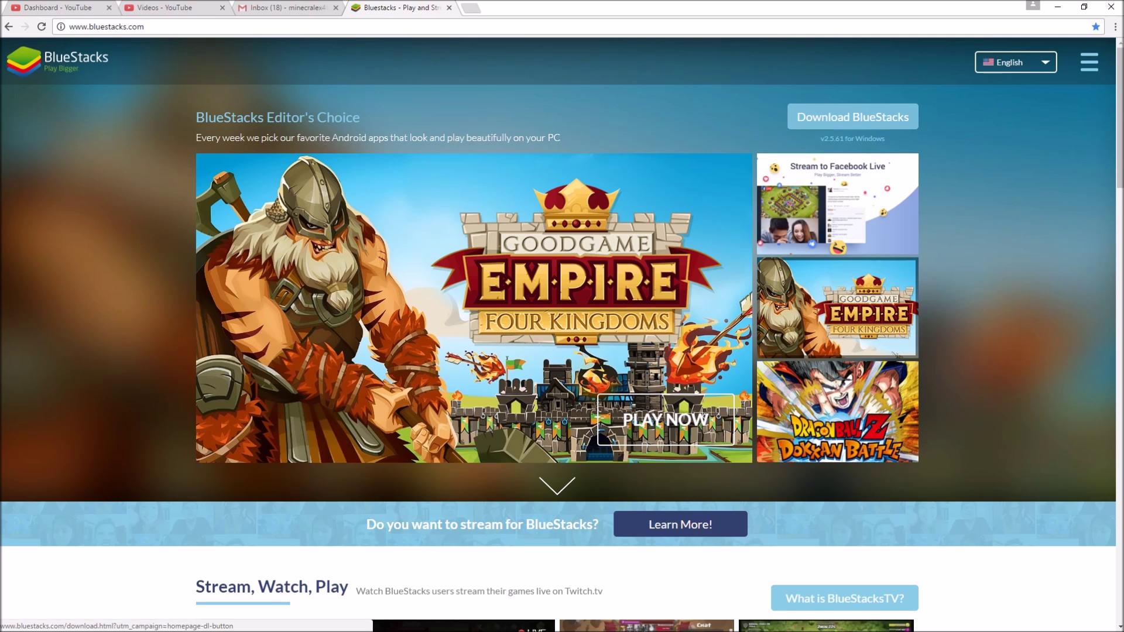
pyautogui.click(852, 117)
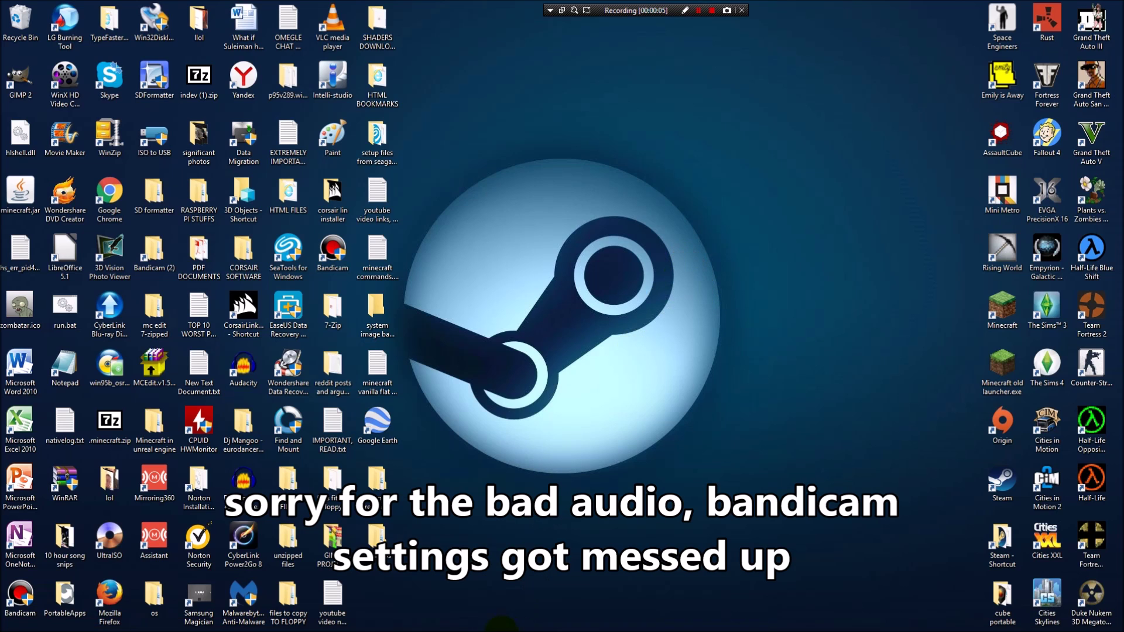
pyautogui.click(186, 626)
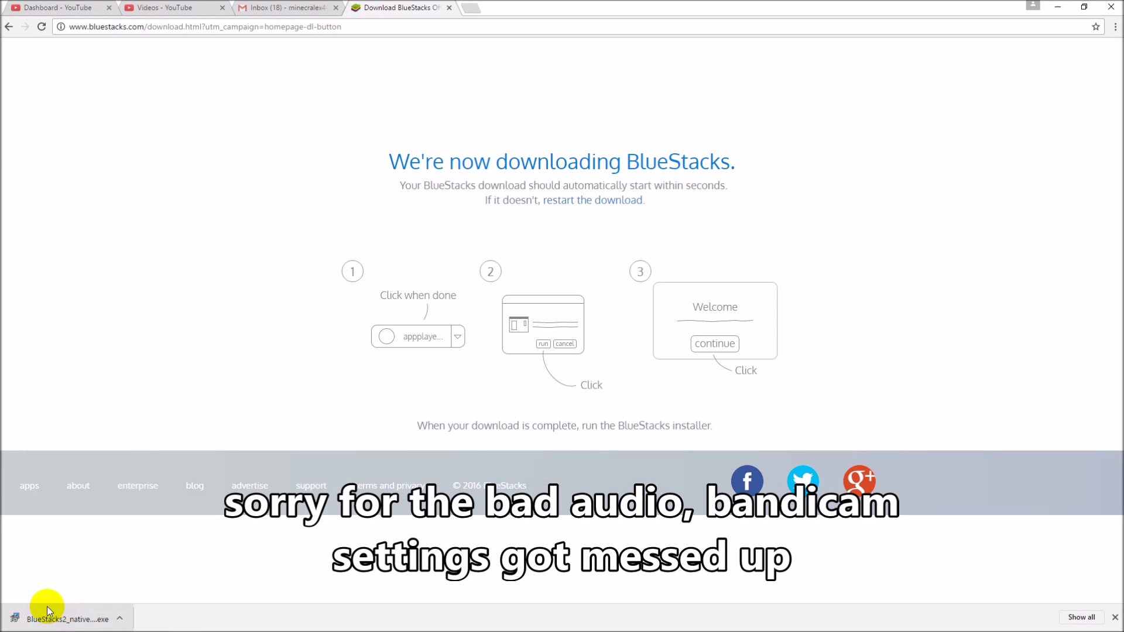
# Run the downloaded BlueStacks installer .exe from Chrome's download shelf.
pyautogui.click(62, 618)
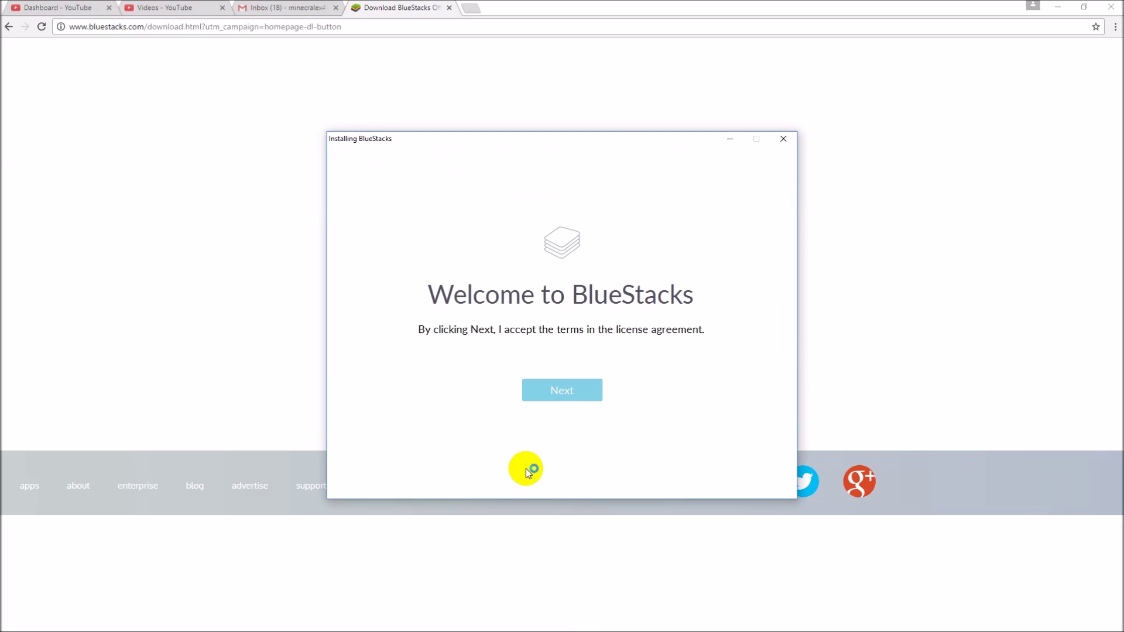
# Accept the BlueStacks license terms in the installer.
pyautogui.click(1058, 7)
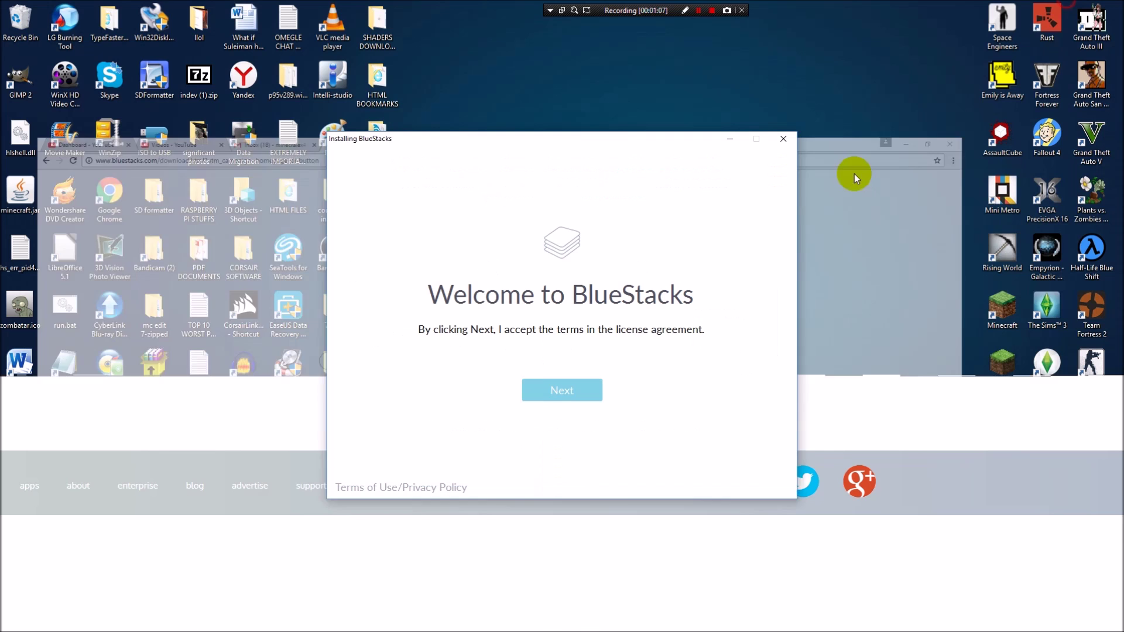
pyautogui.moveTo(640, 144); pyautogui.dragTo(670, 130)
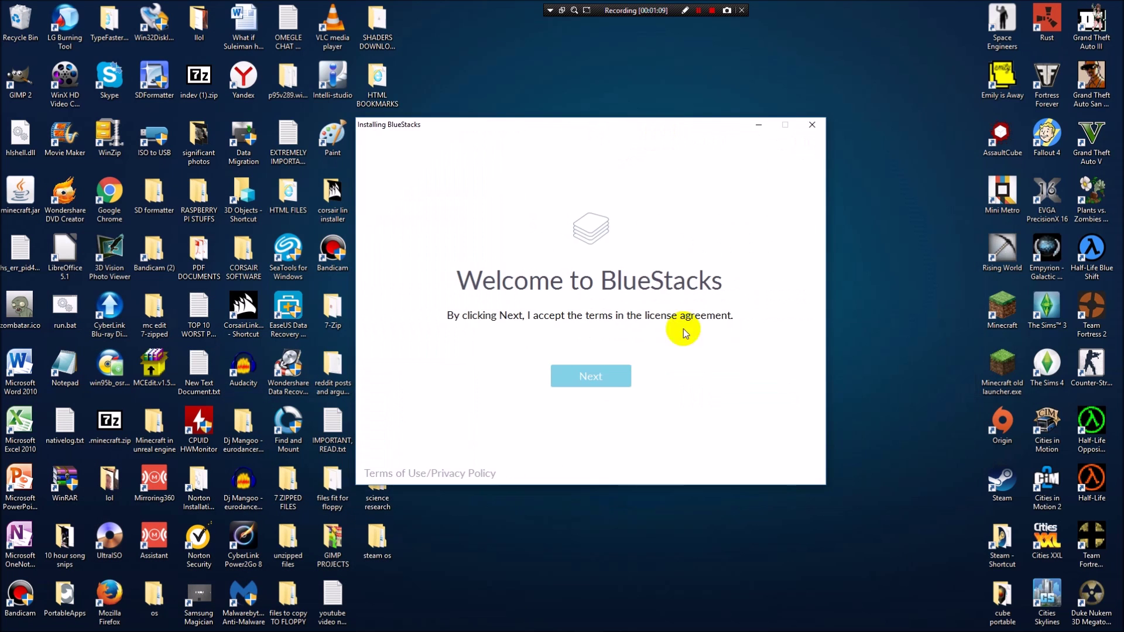
pyautogui.click(575, 379)
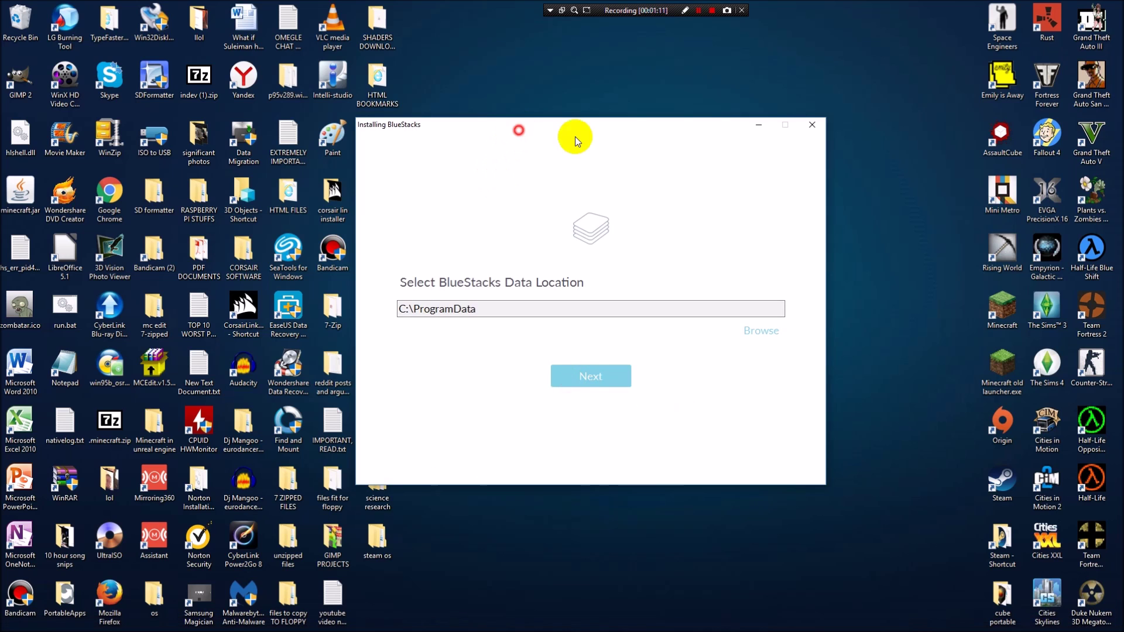
pyautogui.moveTo(575, 136); pyautogui.dragTo(639, 142)
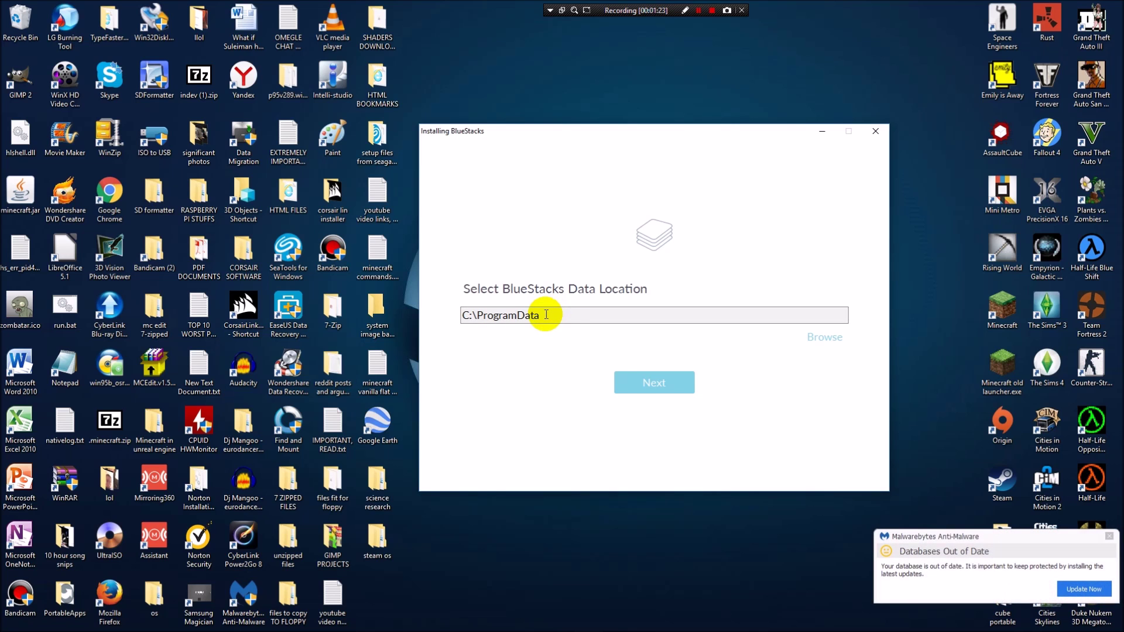
# Keep C:\ProgramData as the BlueStacks data location and continue.
pyautogui.click(1109, 536)
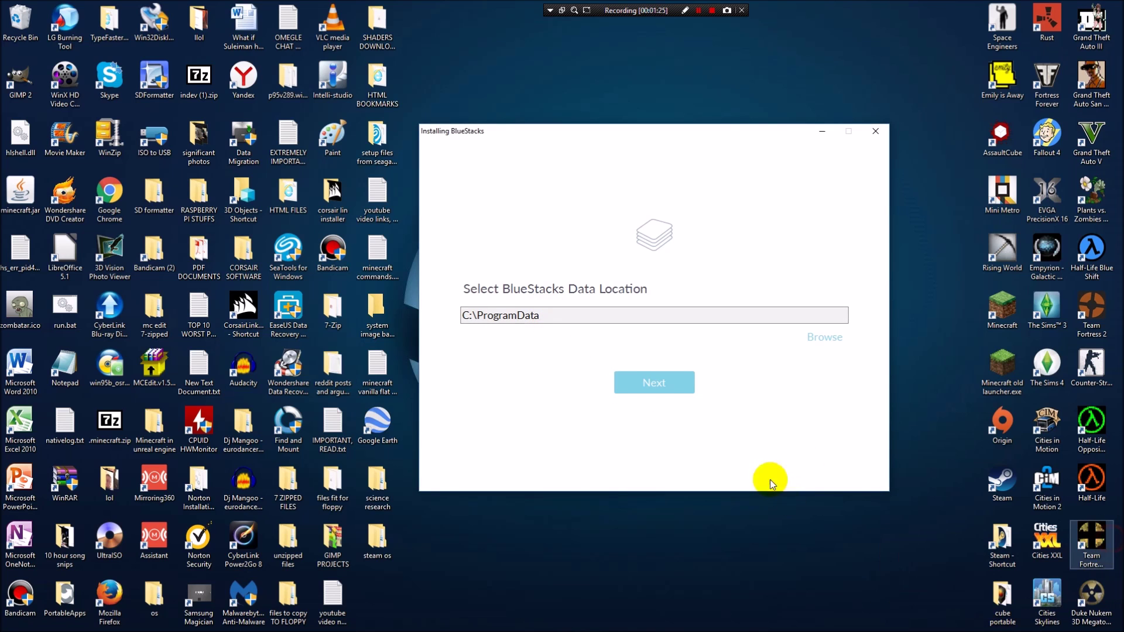
pyautogui.click(826, 335)
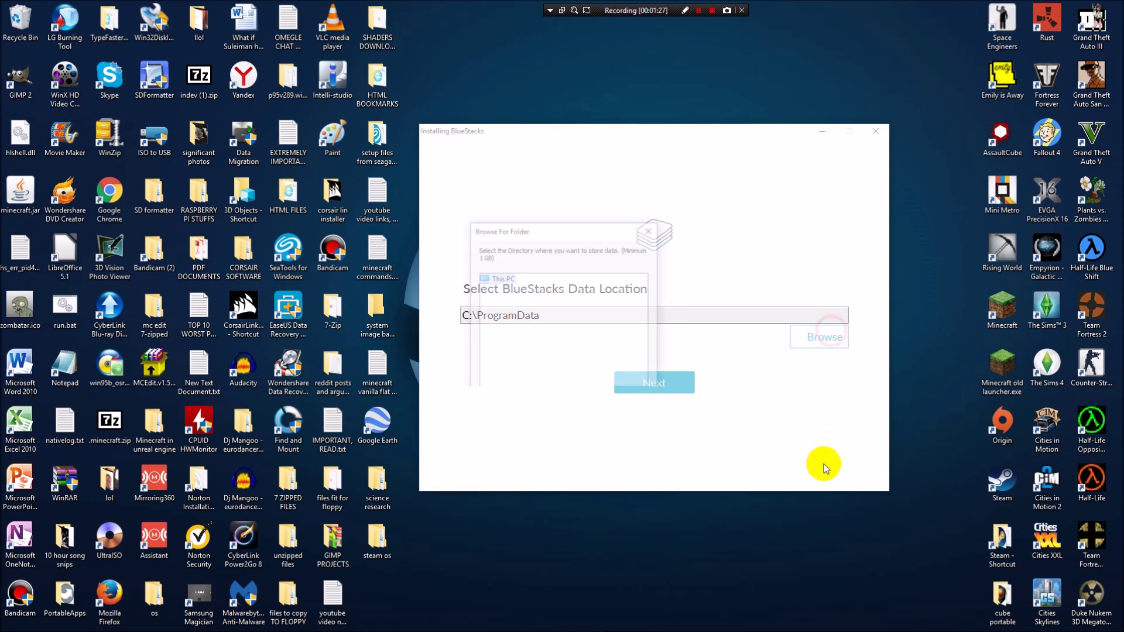
pyautogui.moveTo(535, 233); pyautogui.dragTo(661, 264)
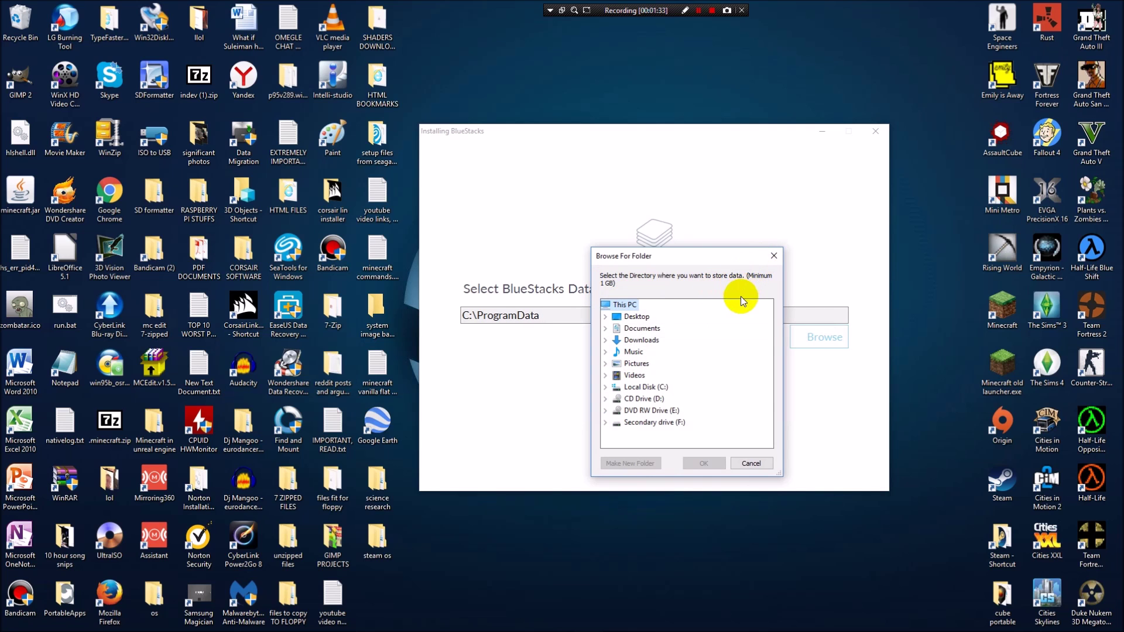
pyautogui.click(773, 256)
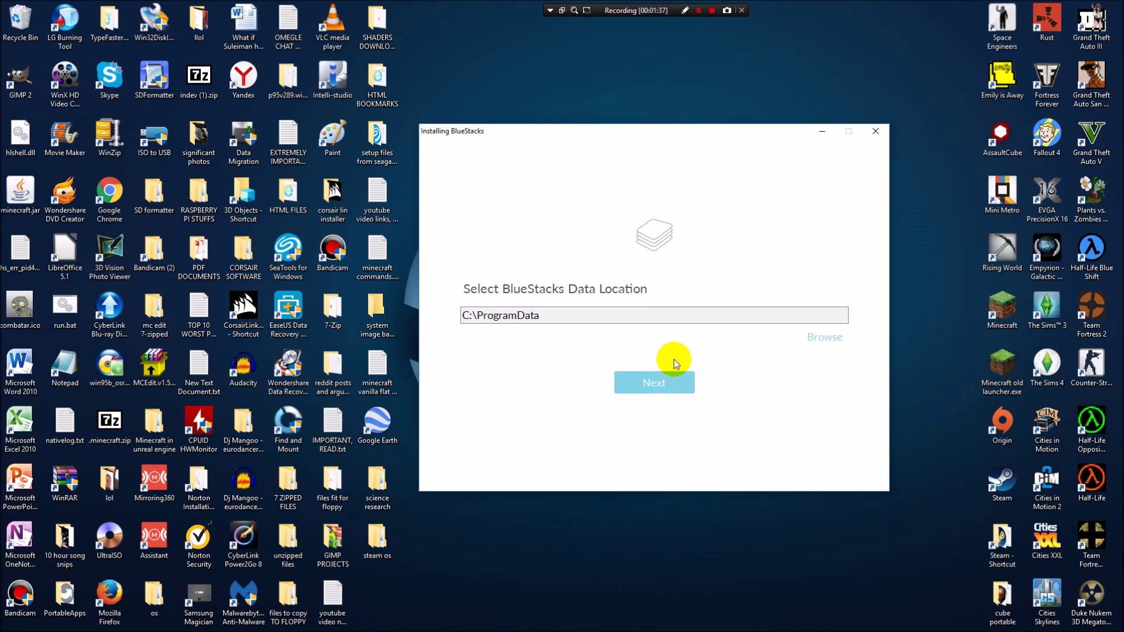
pyautogui.click(652, 388)
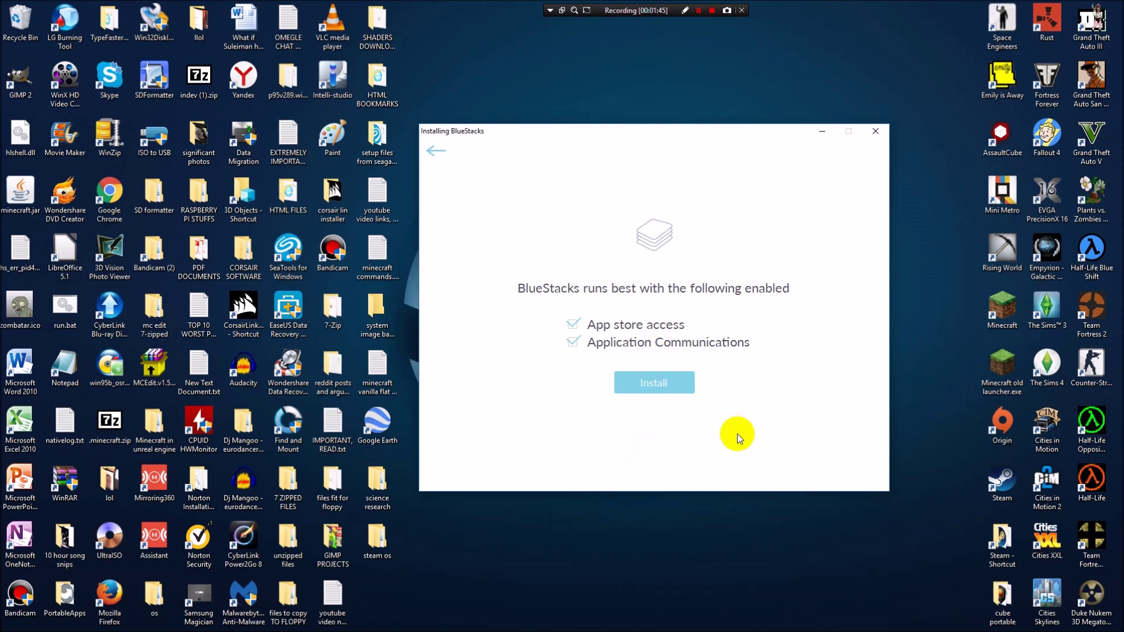
# Install BlueStacks and finish setup with the Start BlueStacks option still ticked.
pyautogui.click(647, 377)
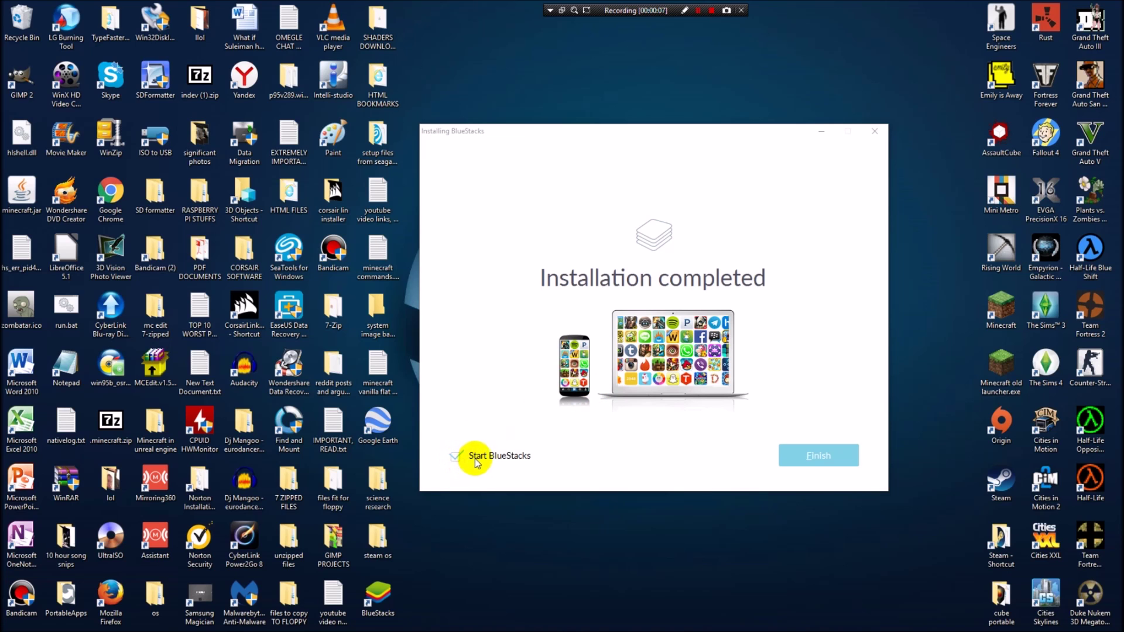
pyautogui.click(457, 460)
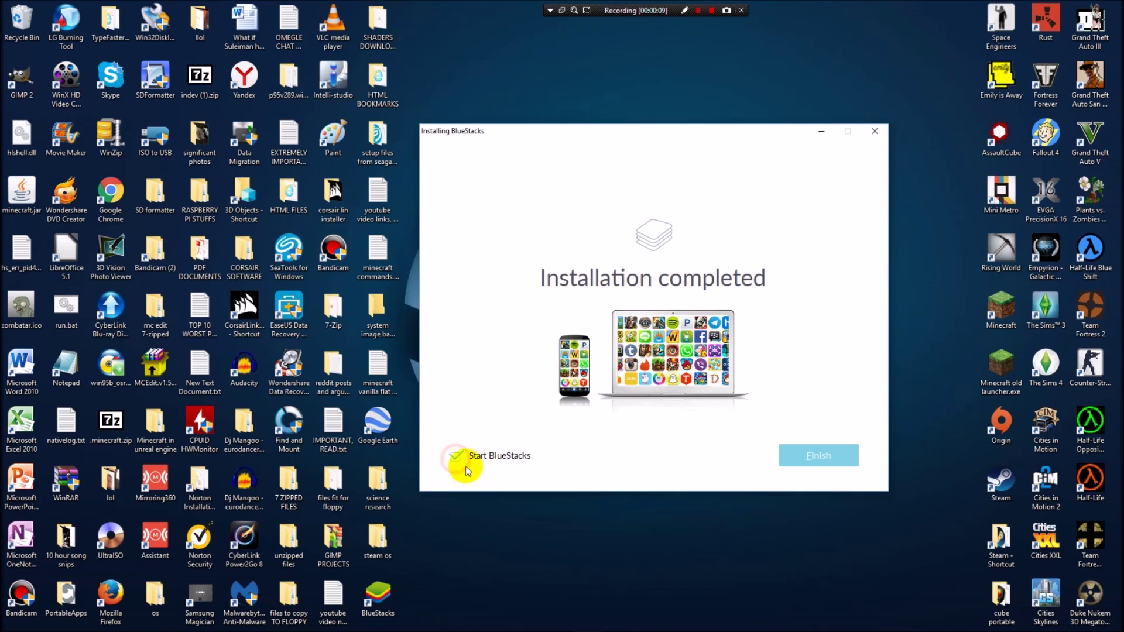
pyautogui.click(455, 462)
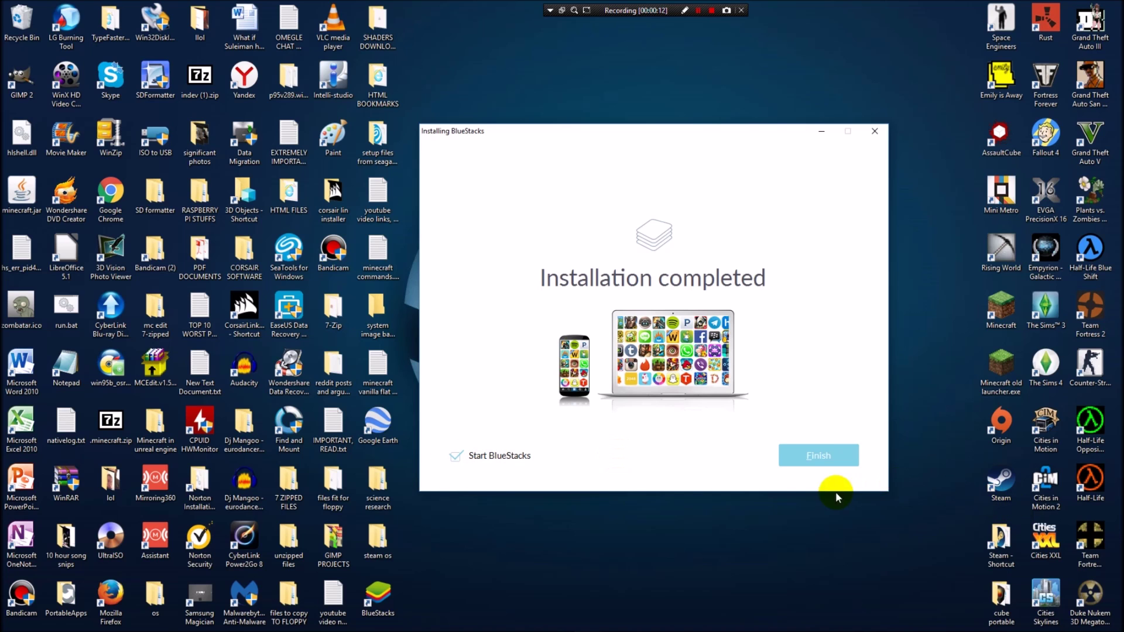
pyautogui.click(806, 456)
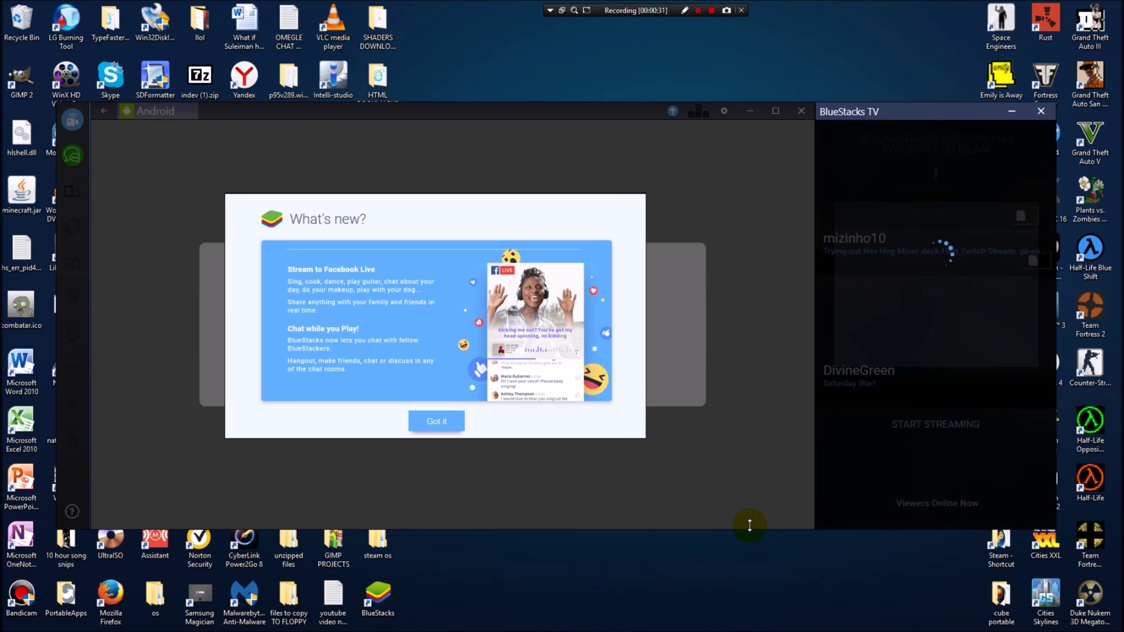
# Dismiss the What's new notice with Got it.
pyautogui.click(447, 421)
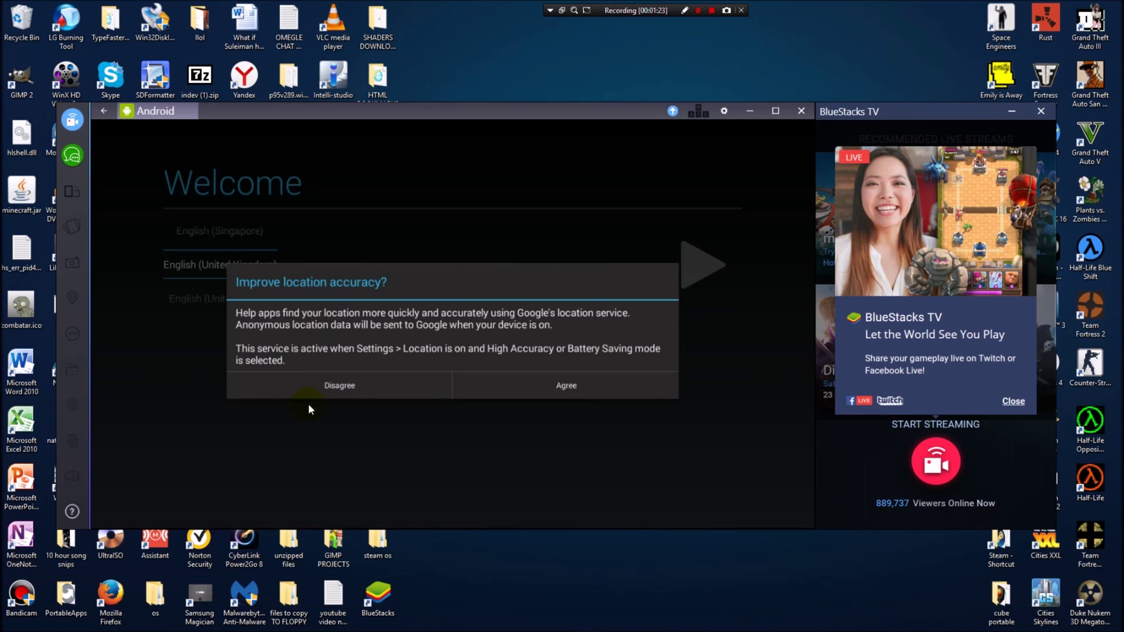
# Decline location accuracy, choose English (United States), and continue past the Google account prompt.
pyautogui.click(346, 387)
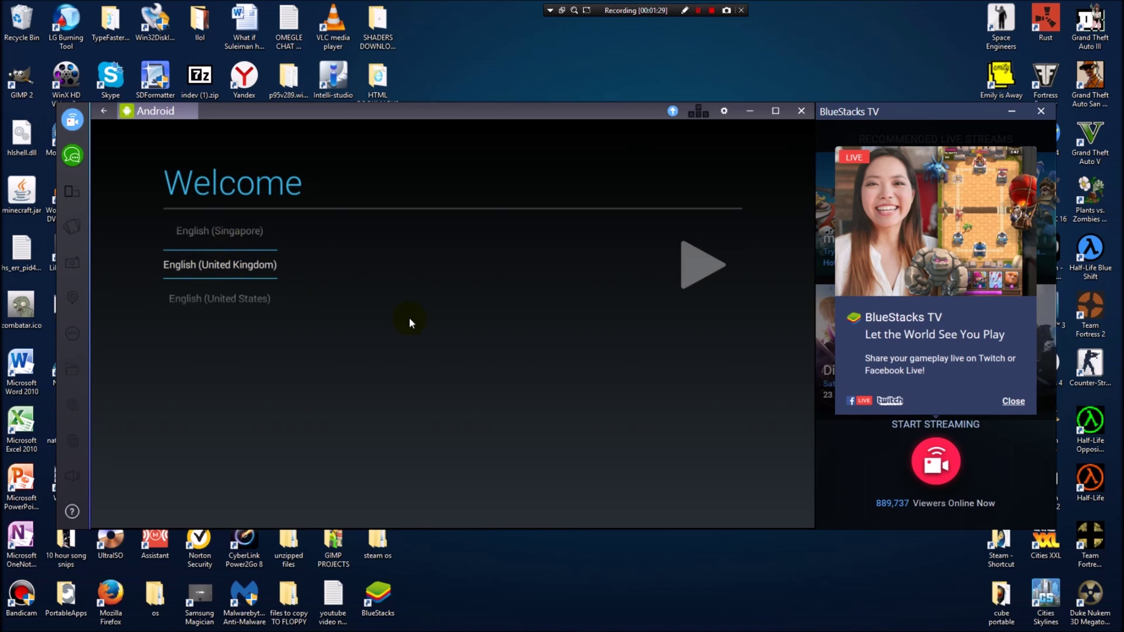
pyautogui.moveTo(232, 244); pyautogui.dragTo(225, 226)
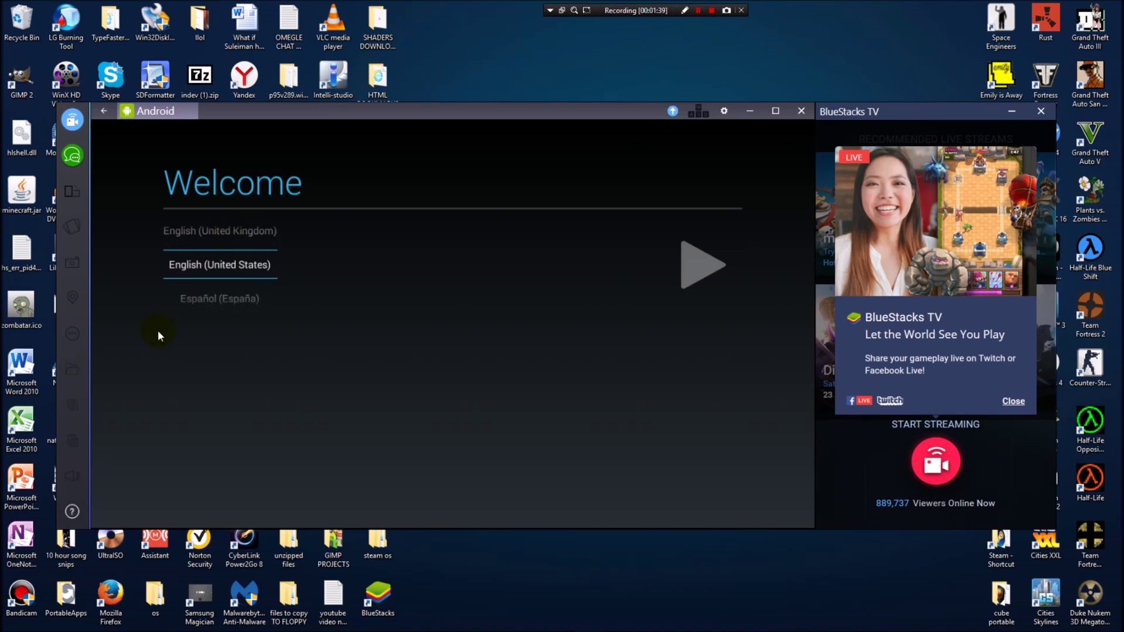
pyautogui.click(697, 274)
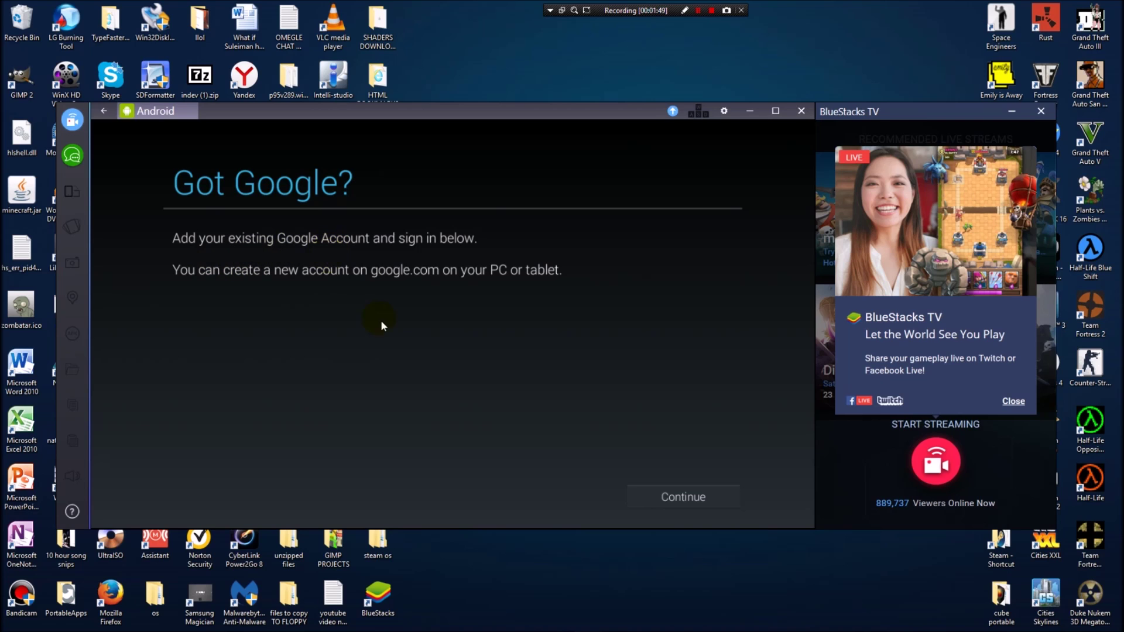
pyautogui.click(660, 494)
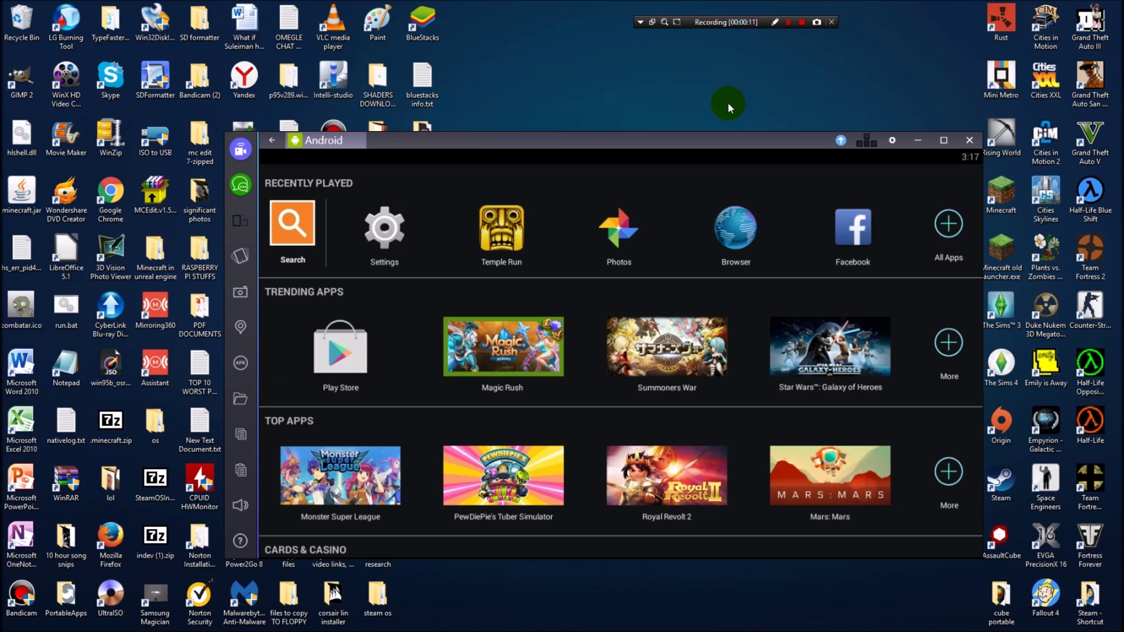
pyautogui.scroll(-3, 452, 321)
pyautogui.scroll(3, 472, 339)
pyautogui.scroll(-10, 556, 370)
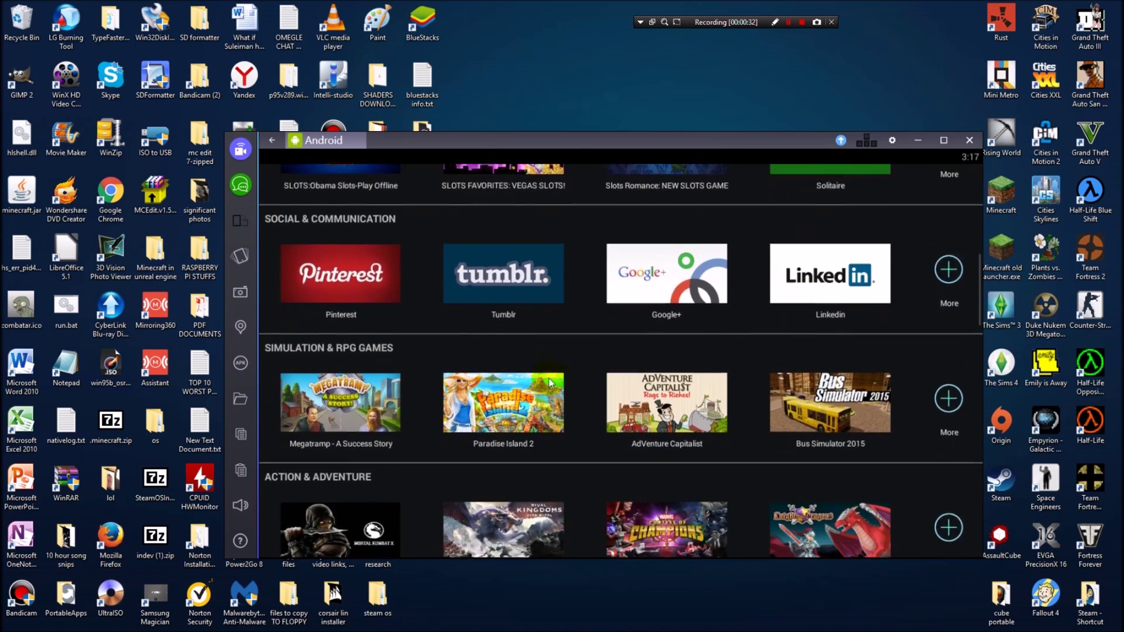
pyautogui.scroll(-6, 549, 387)
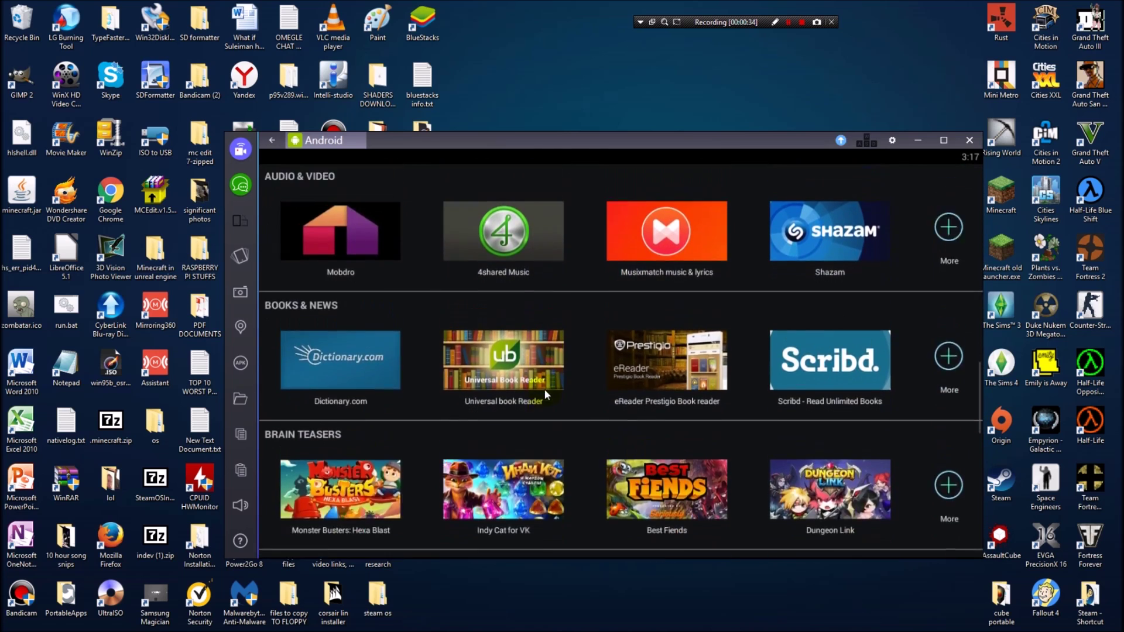
pyautogui.scroll(3, 546, 391)
pyautogui.scroll(12, 546, 388)
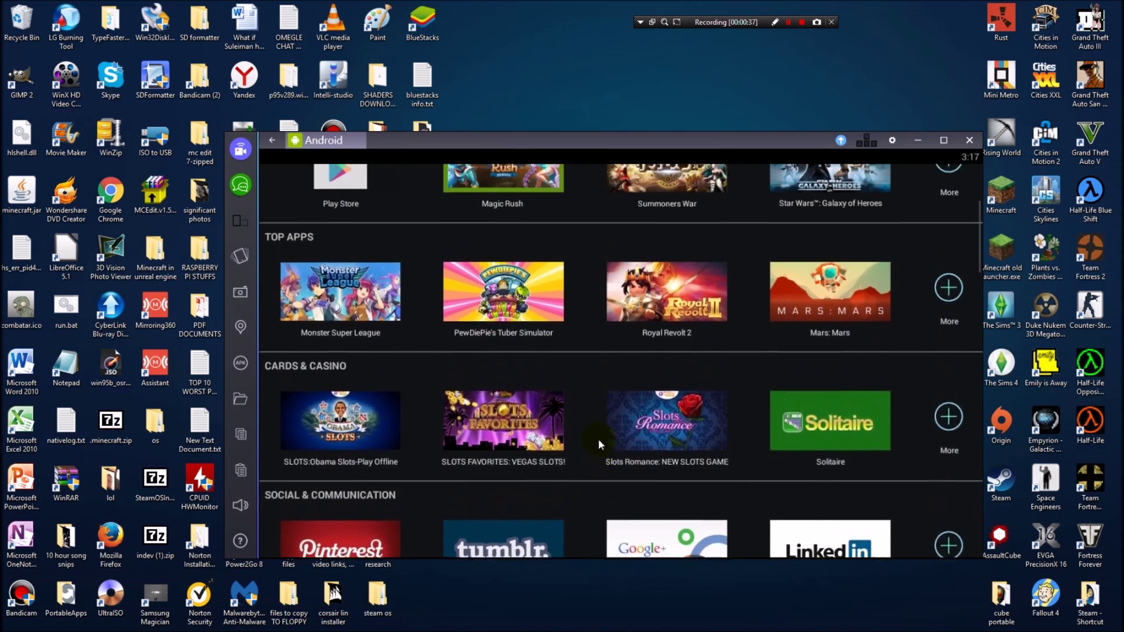
pyautogui.scroll(1, 502, 383)
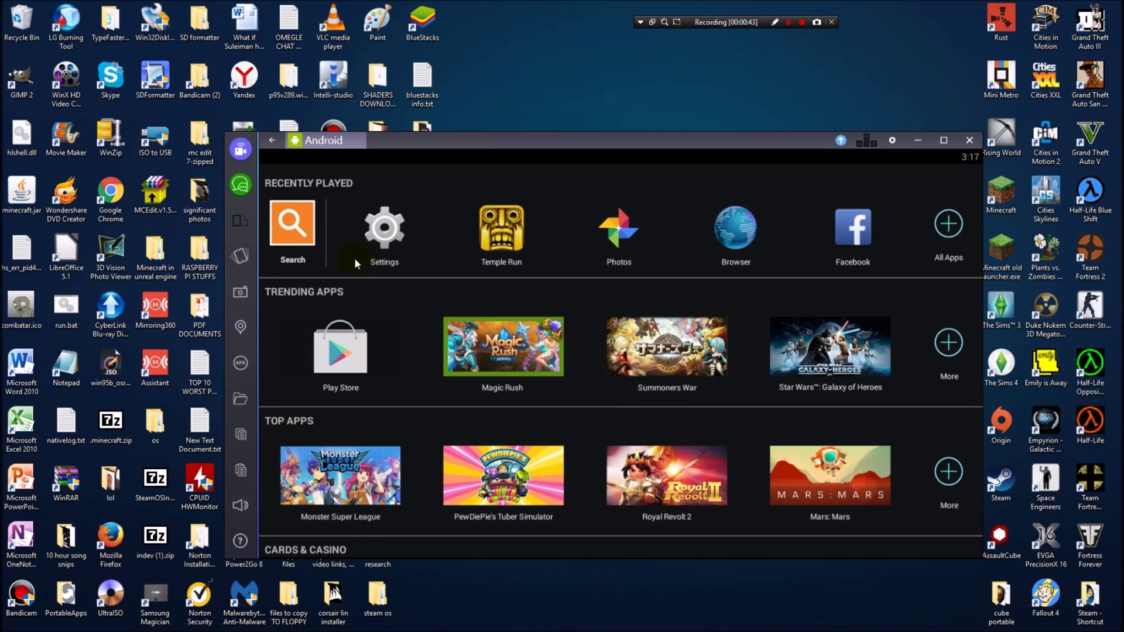
pyautogui.click(287, 225)
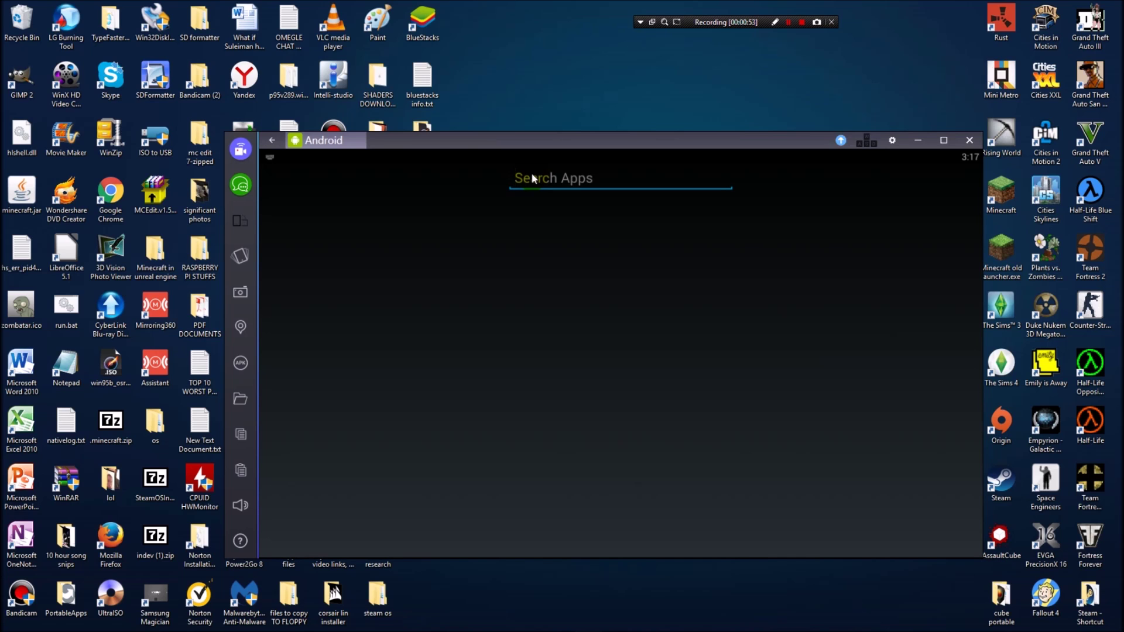
# Search apps for 'textnow' and open the TextNow Play Store result.
pyautogui.write('textno')
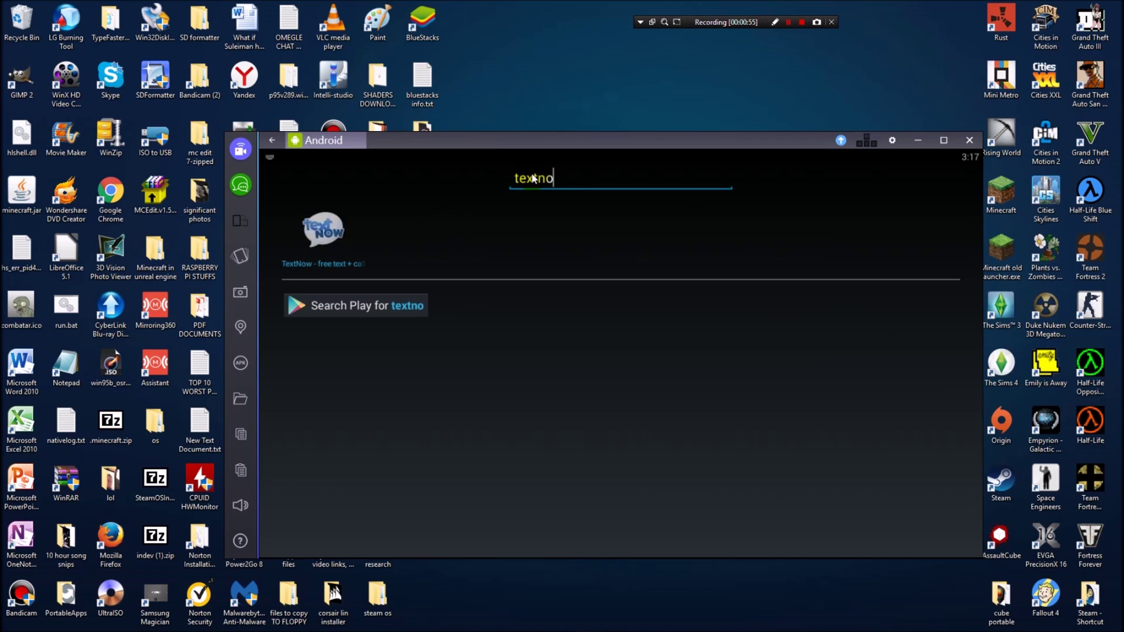
pyautogui.write('w')
pyautogui.click(313, 245)
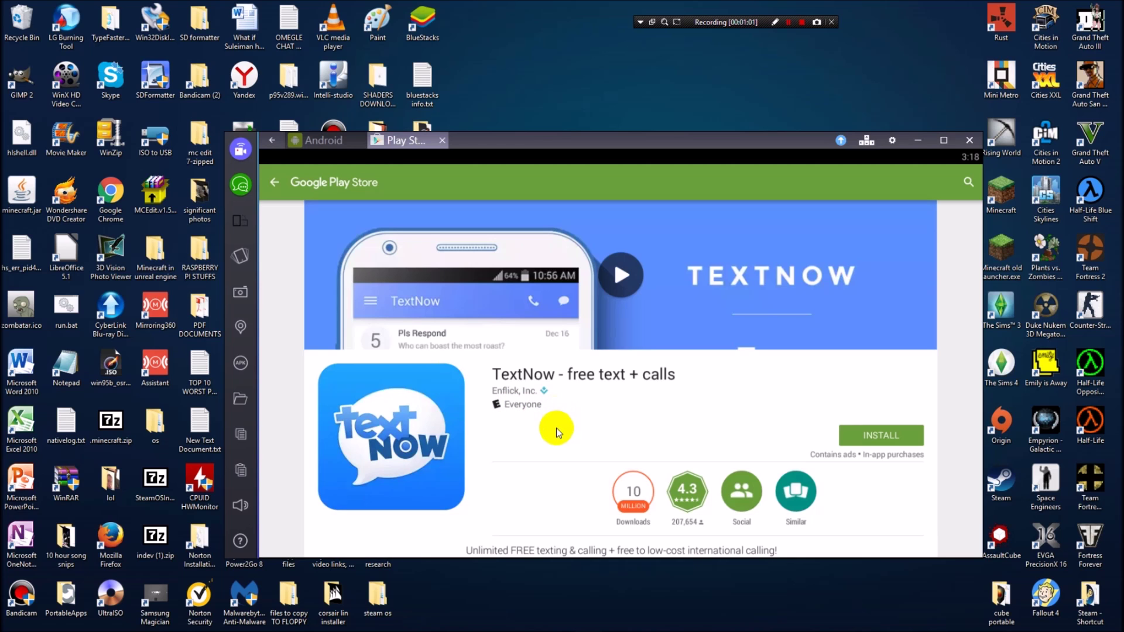
# Scroll through the TextNow - free text + calls listing and its reviews.
pyautogui.scroll(-10, 556, 432)
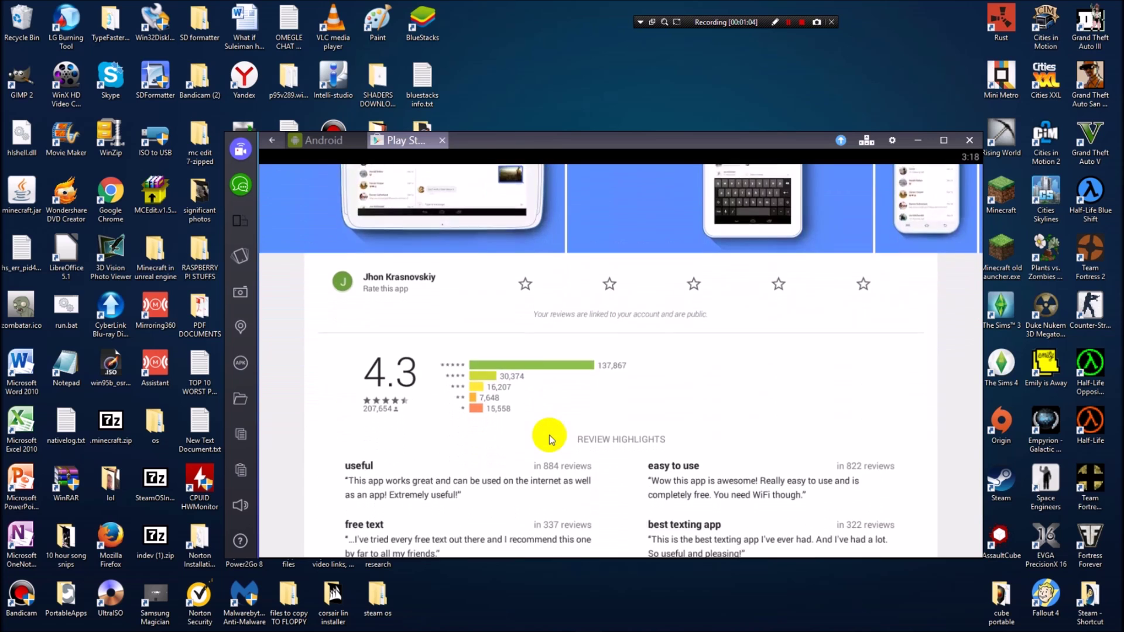
pyautogui.scroll(10, 549, 434)
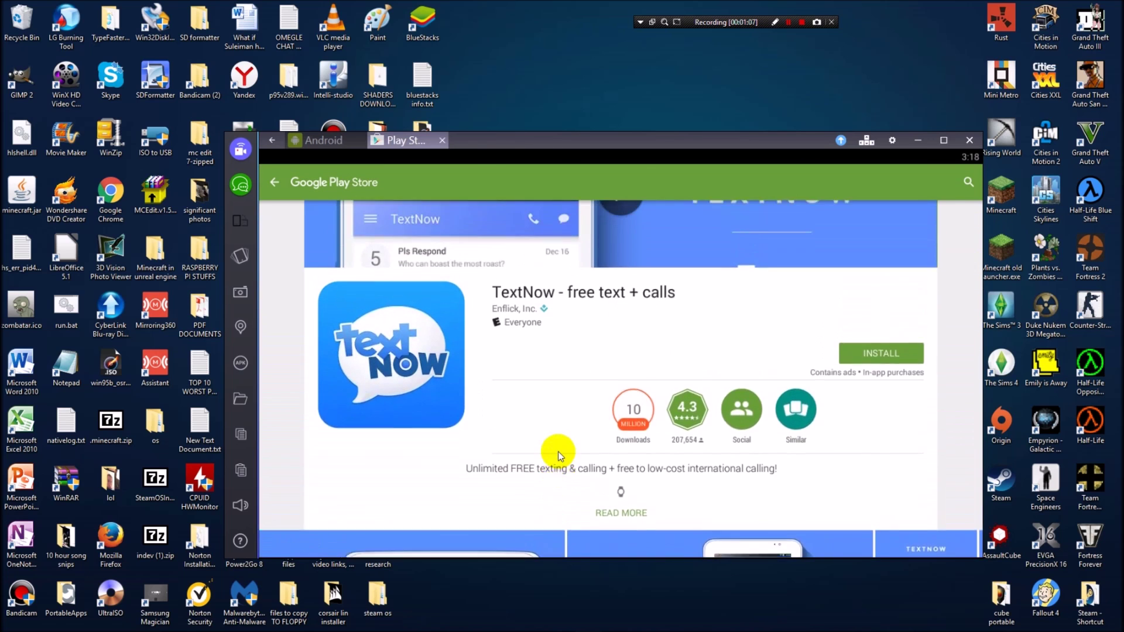
pyautogui.scroll(2, 561, 454)
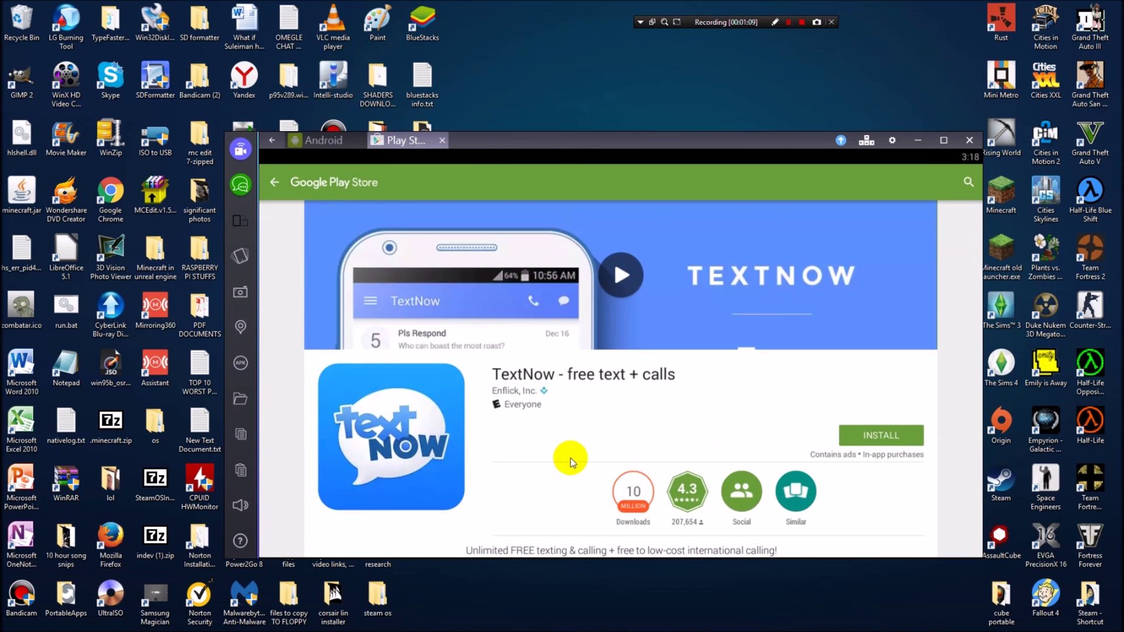
pyautogui.scroll(-3, 857, 473)
pyautogui.scroll(3, 853, 473)
# Review TextNow's permission list and the Identity permission details.
pyautogui.scroll(-1, 580, 421)
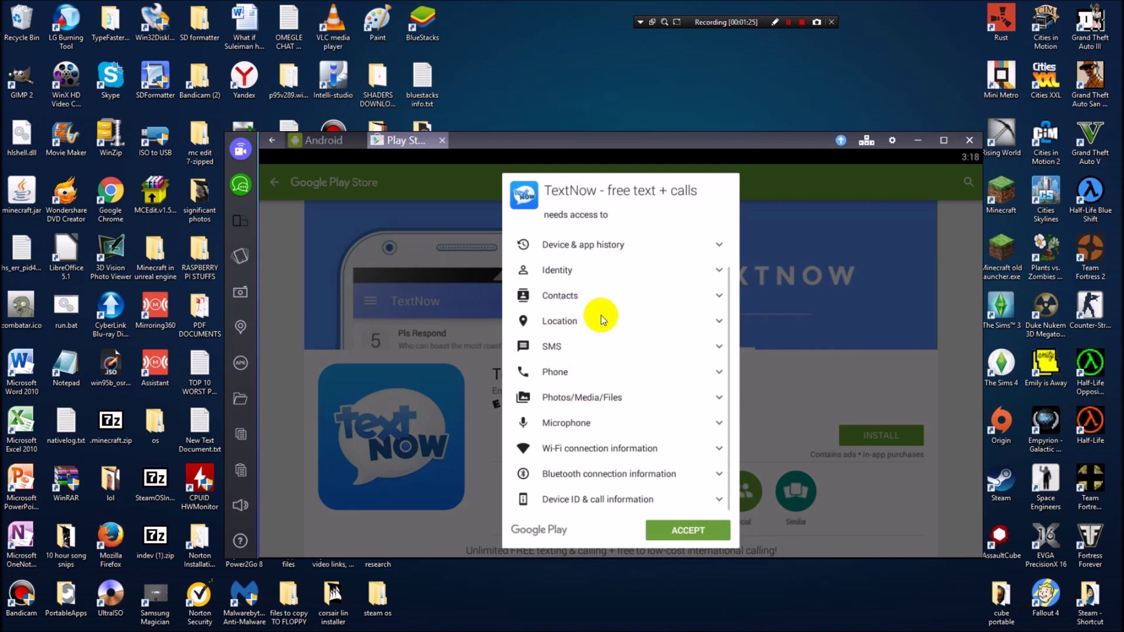
pyautogui.scroll(1, 597, 304)
pyautogui.scroll(-1, 582, 299)
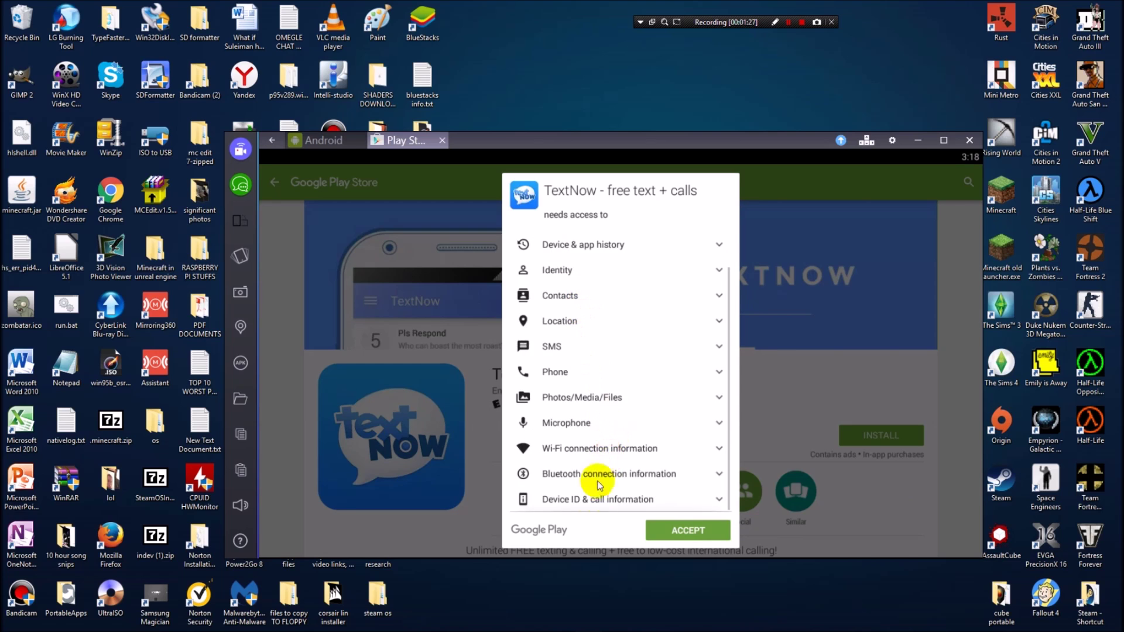
pyautogui.scroll(1, 591, 497)
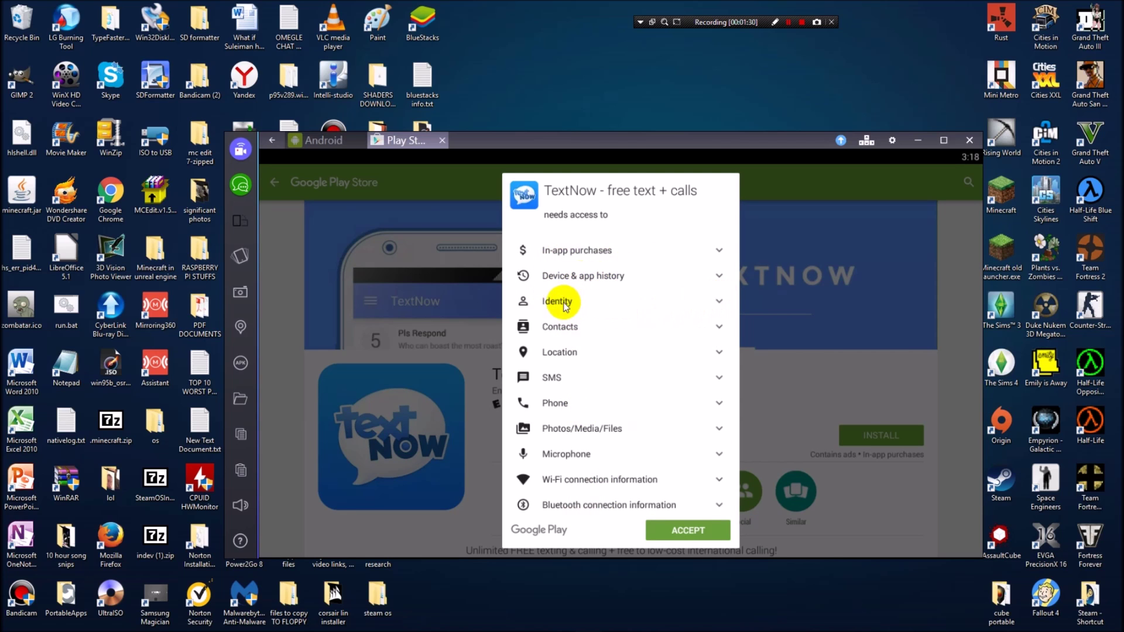
pyautogui.click(717, 301)
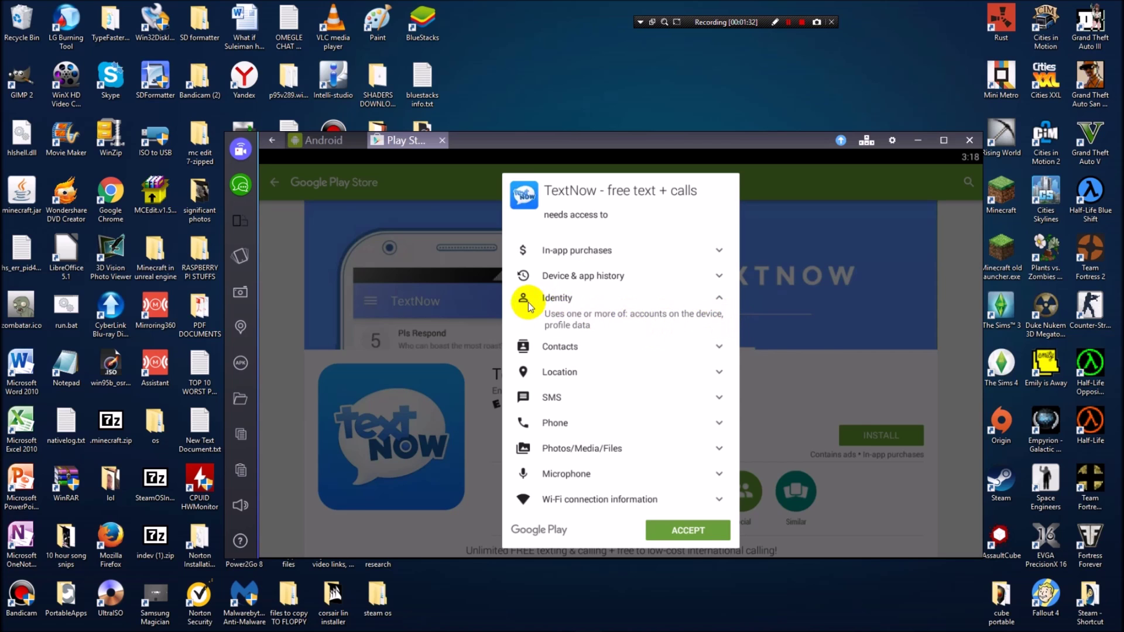
pyautogui.click(718, 297)
pyautogui.scroll(-1, 585, 307)
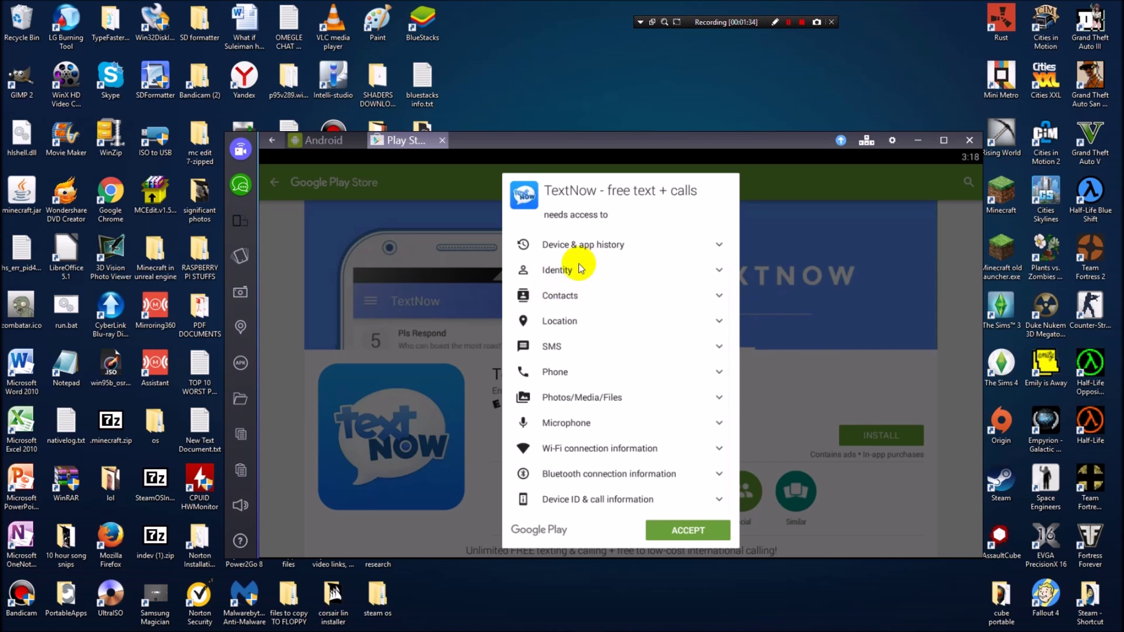
pyautogui.scroll(1, 580, 269)
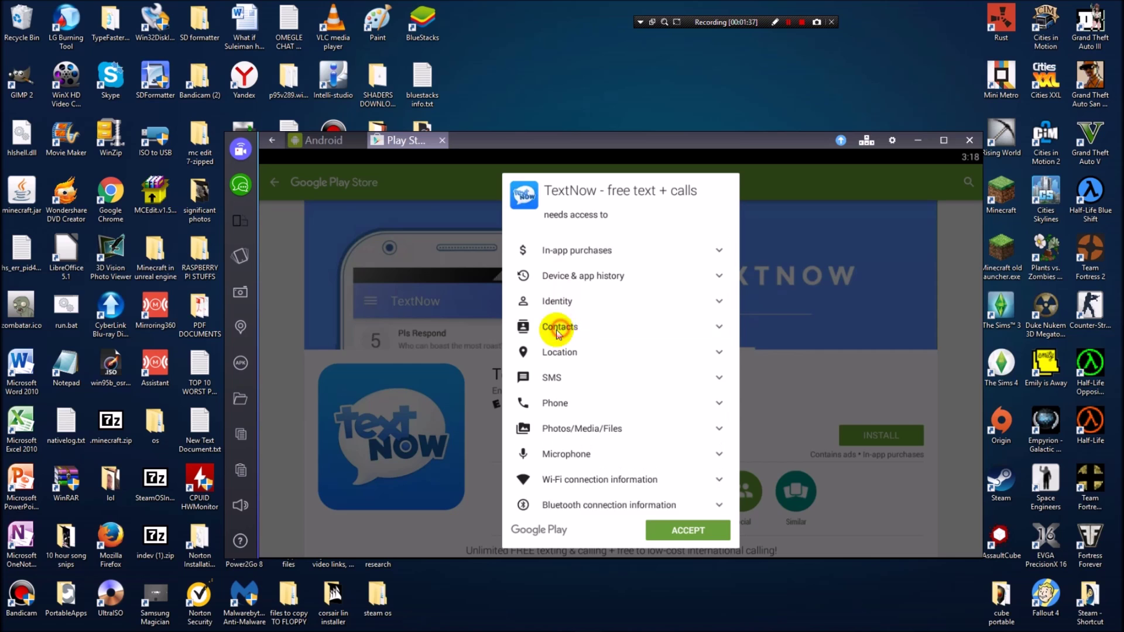
pyautogui.scroll(-1, 558, 331)
# Check Location, Phone, Photos/Media/Files and Microphone permissions, then accept to download TextNow.
pyautogui.click(560, 318)
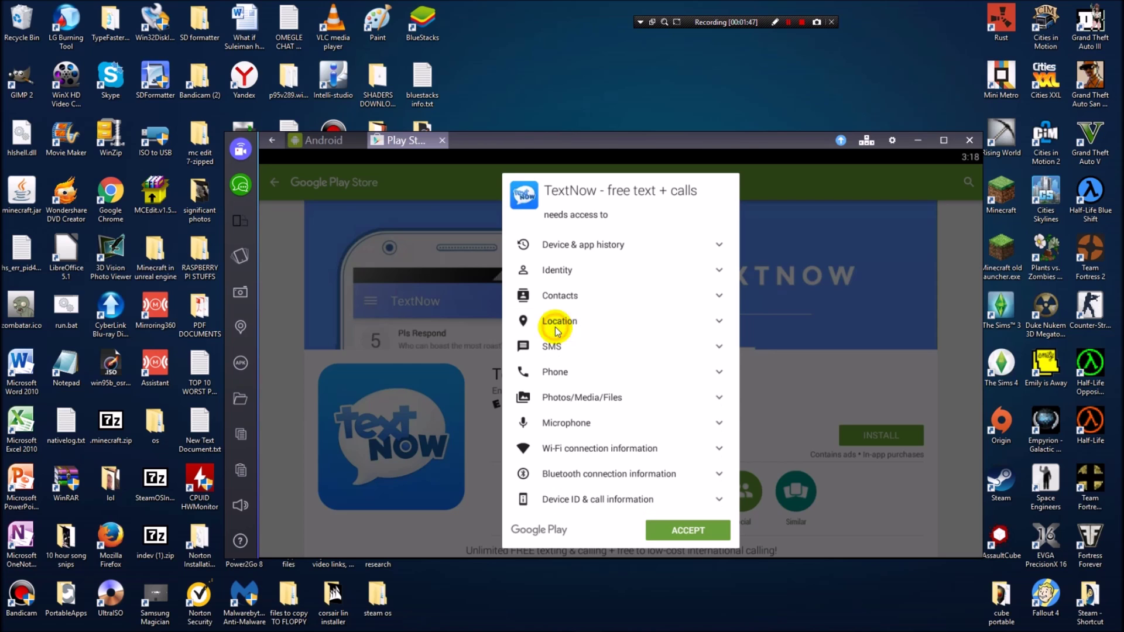
pyautogui.click(642, 369)
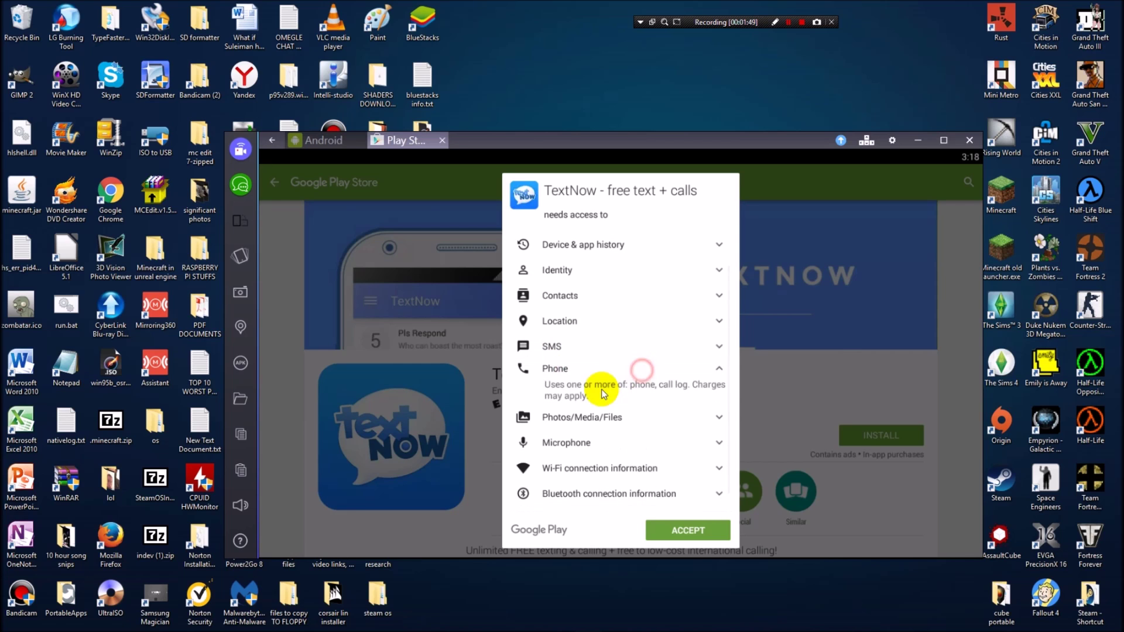
pyautogui.click(580, 371)
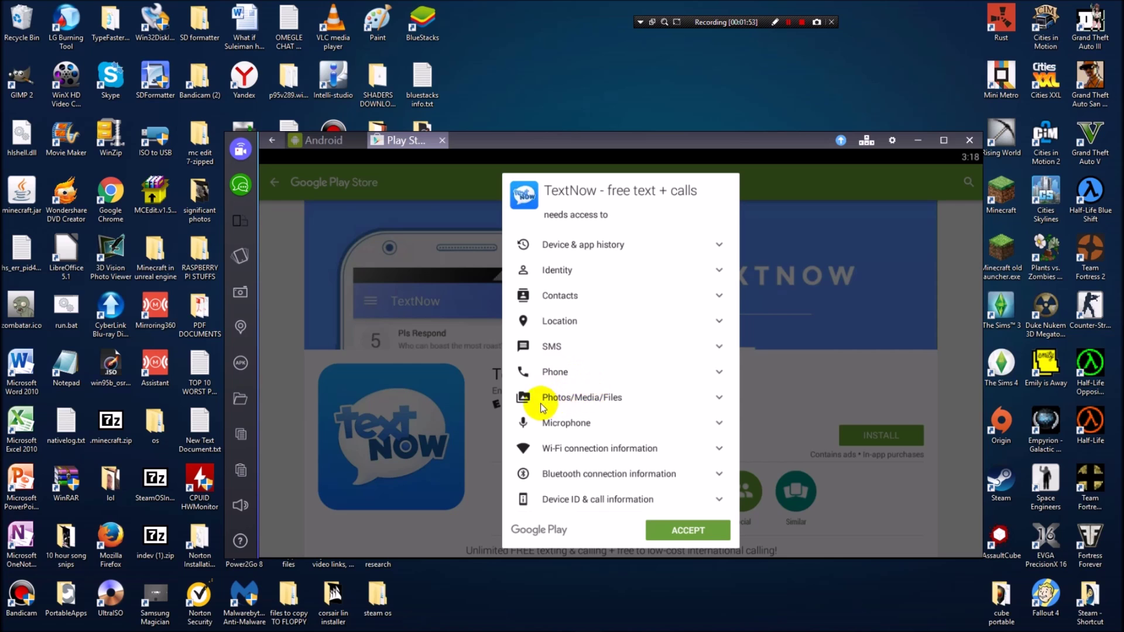
pyautogui.click(591, 397)
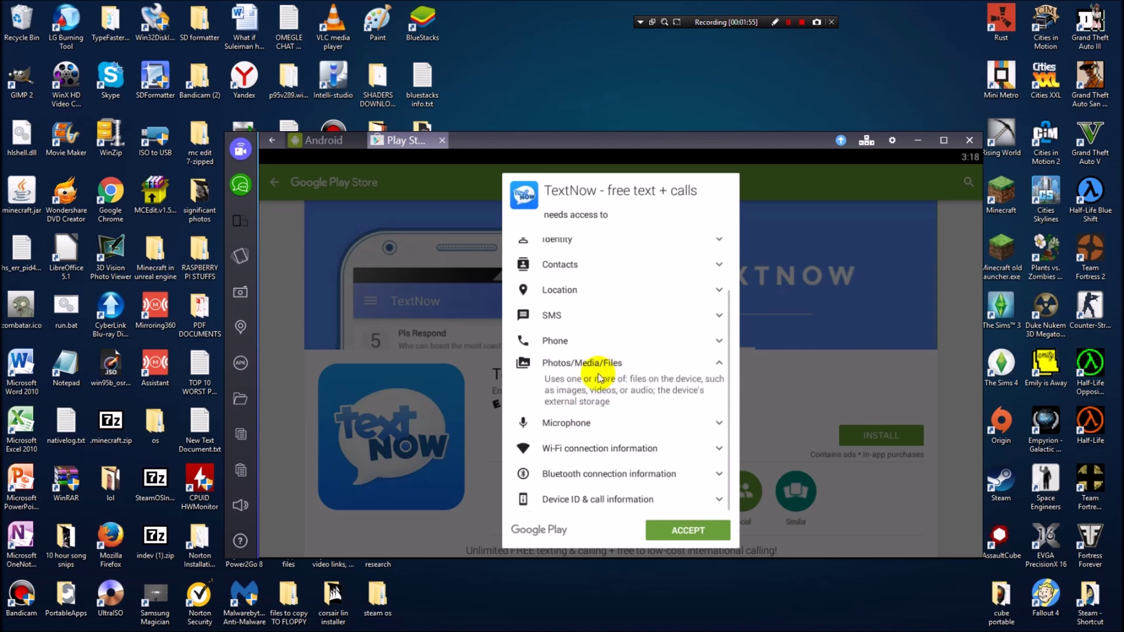
pyautogui.click(633, 372)
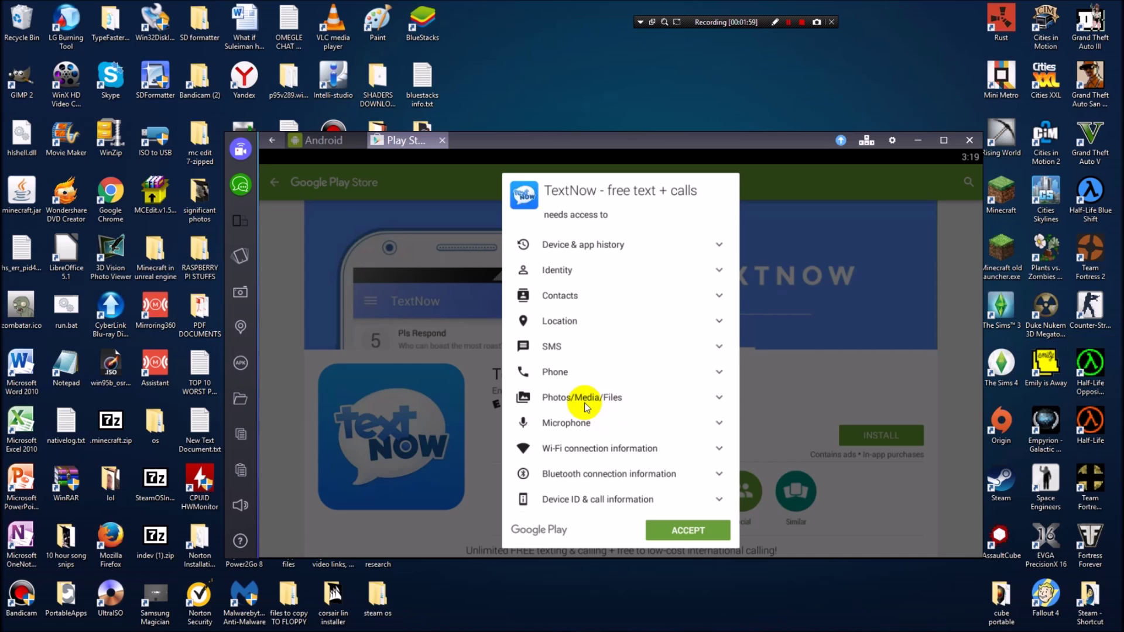
pyautogui.click(569, 423)
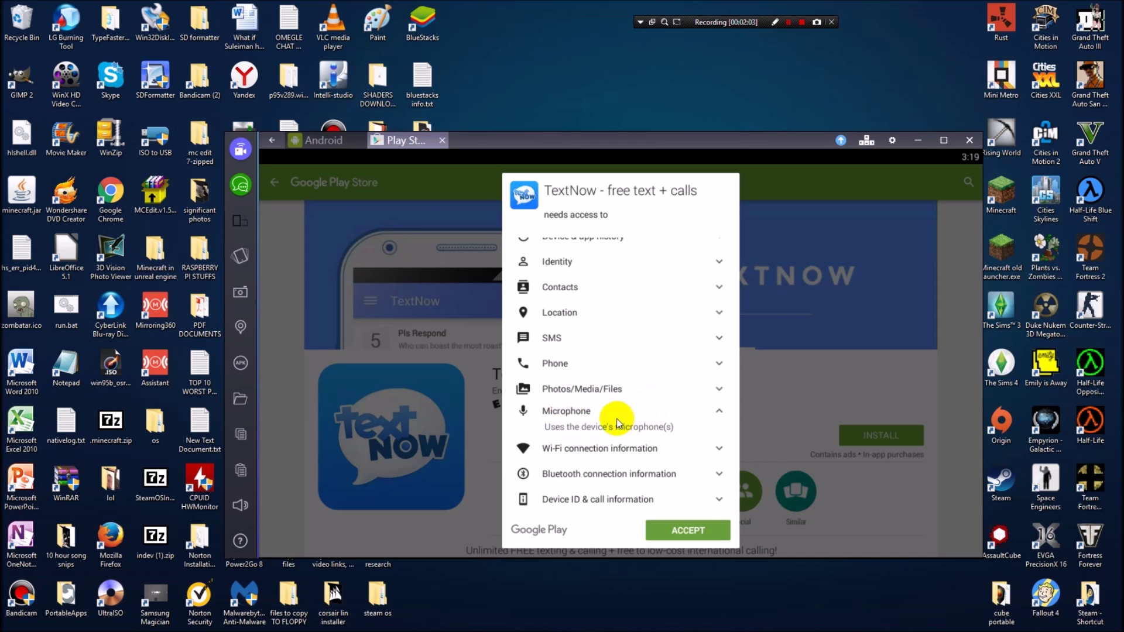
pyautogui.moveTo(617, 420); pyautogui.dragTo(593, 438)
pyautogui.scroll(-1, 592, 438)
pyautogui.click(592, 424)
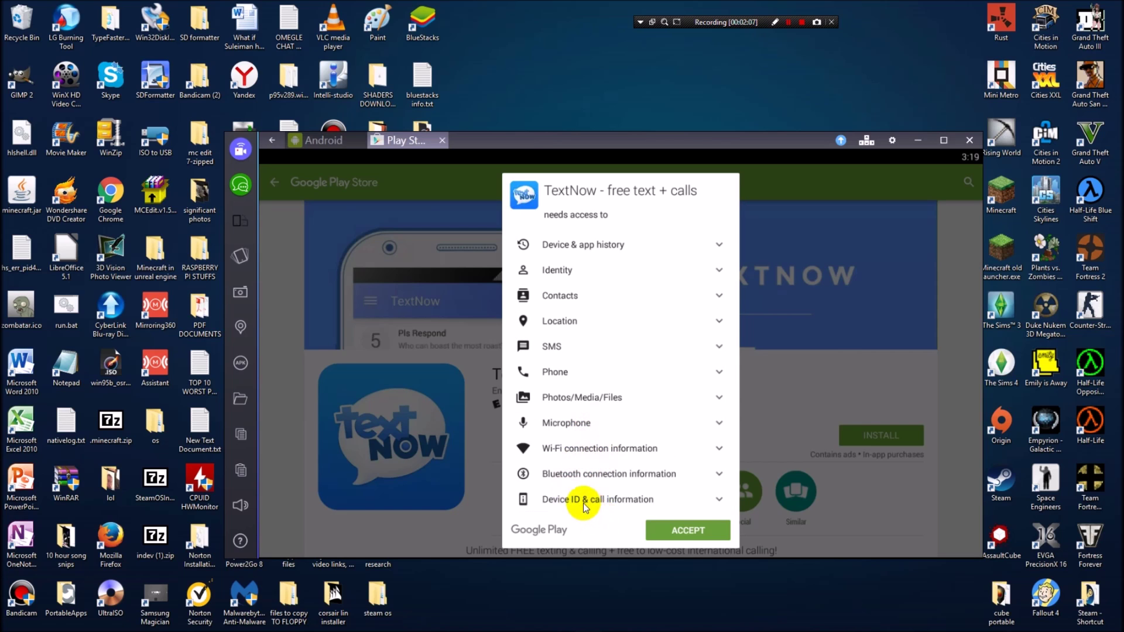
pyautogui.click(688, 531)
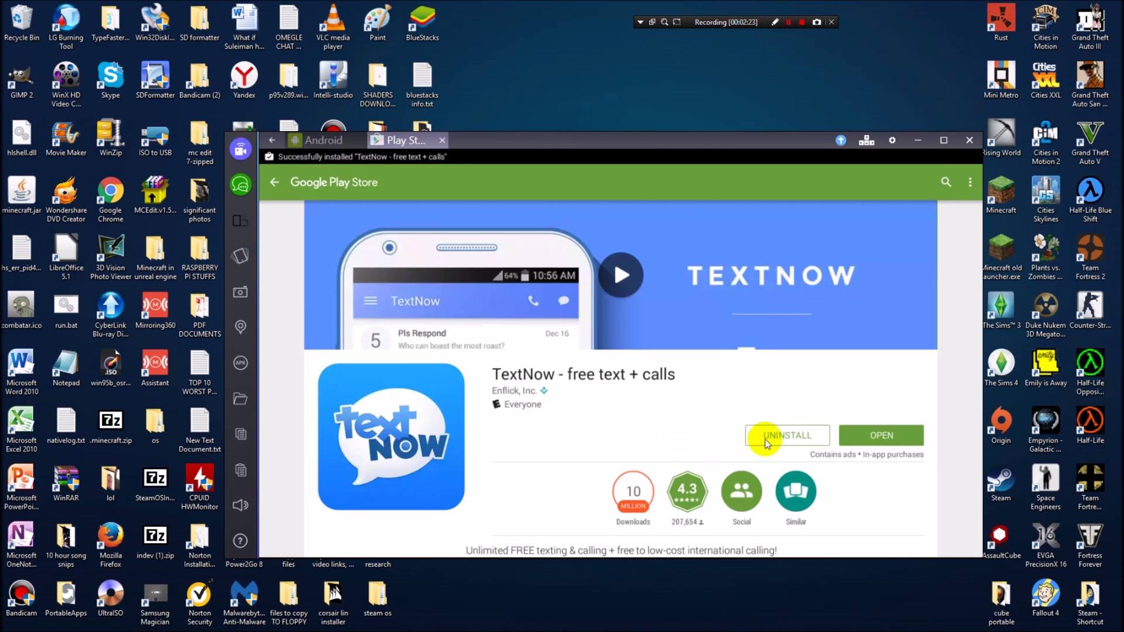
# Open the newly installed TextNow app from its Play Store page.
pyautogui.scroll(-2, 857, 469)
pyautogui.scroll(2, 857, 470)
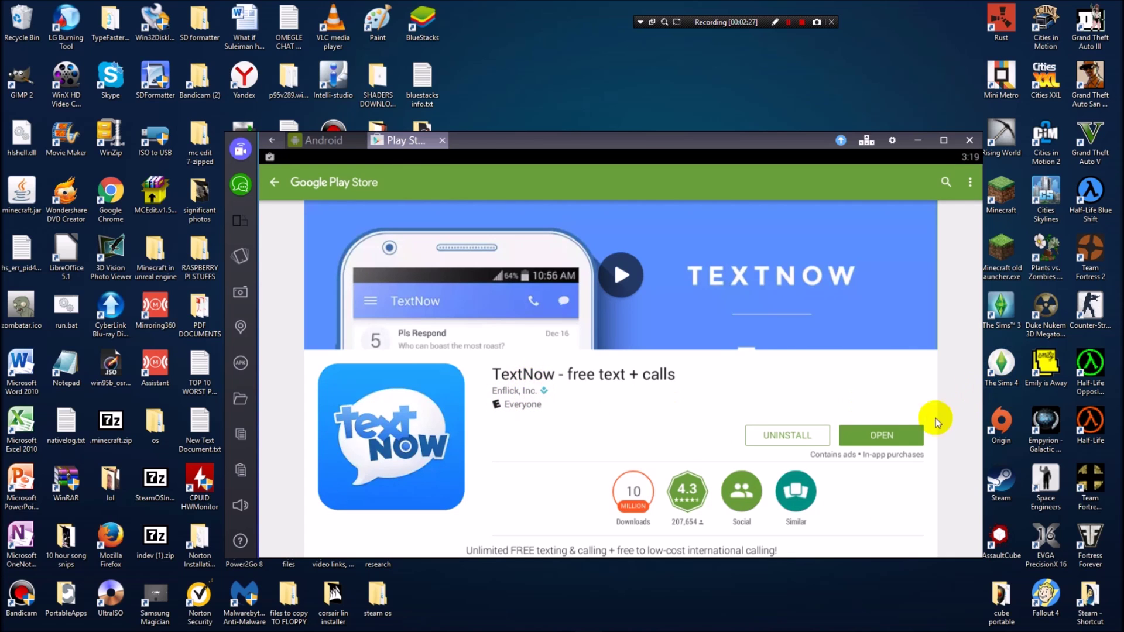
pyautogui.click(890, 443)
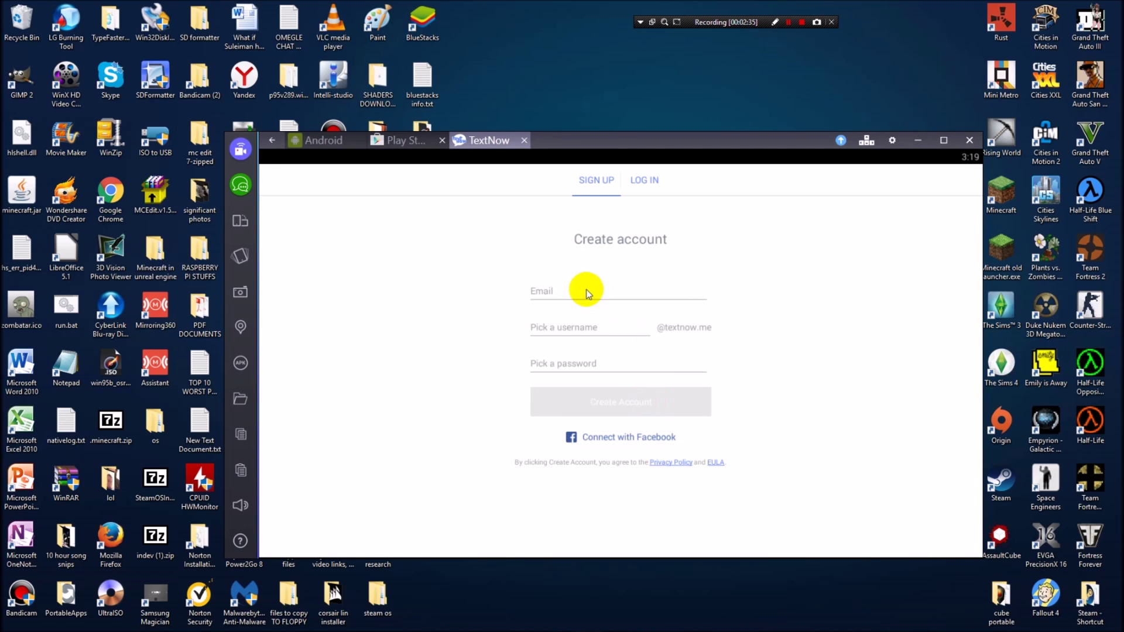
# Go through the email, username and password fields of TextNow's create-account form.
pyautogui.click(582, 292)
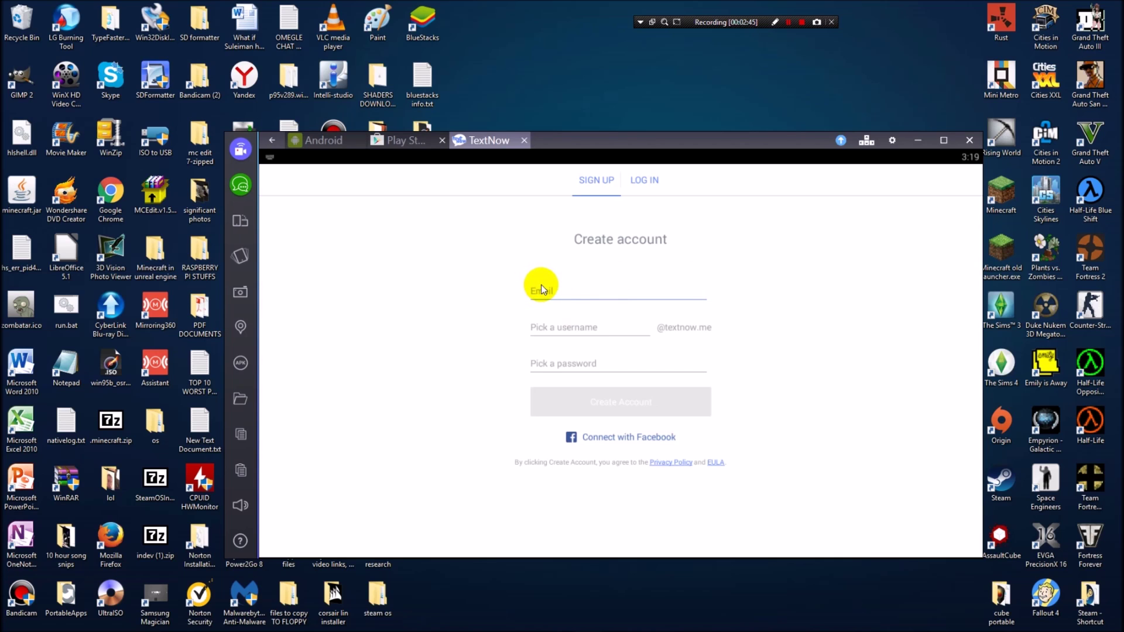
pyautogui.click(325, 140)
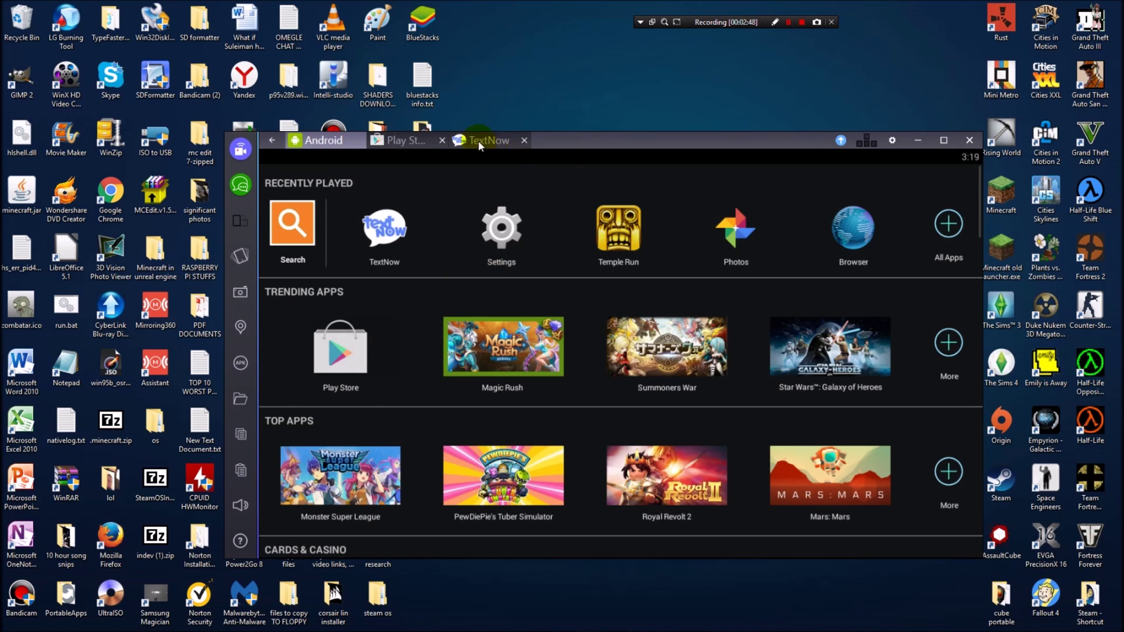
pyautogui.click(471, 140)
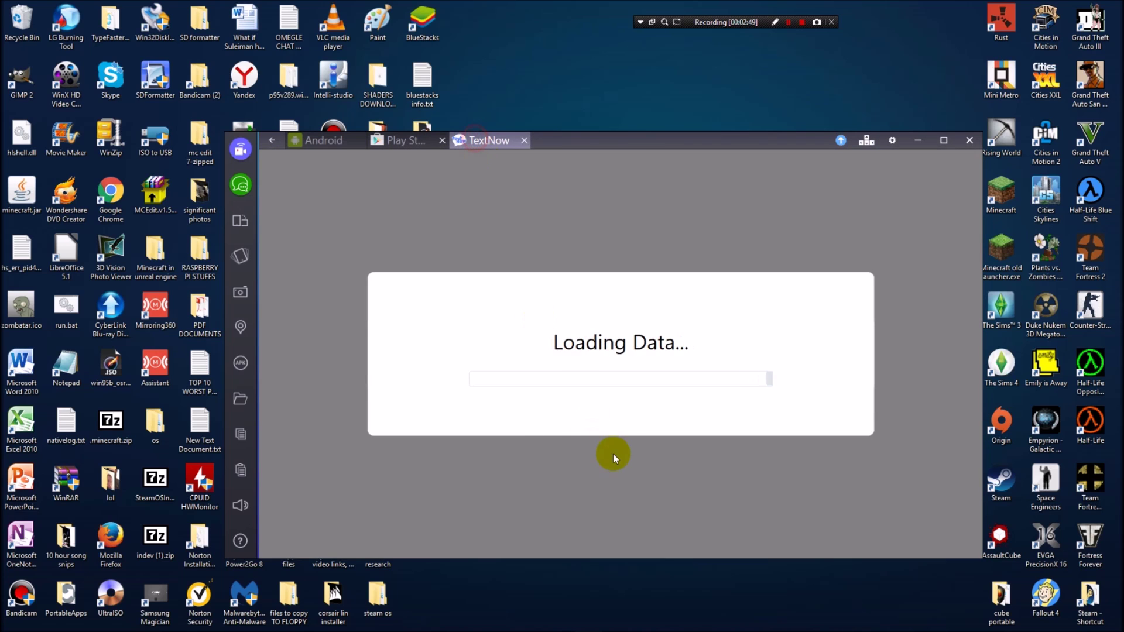
pyautogui.click(577, 326)
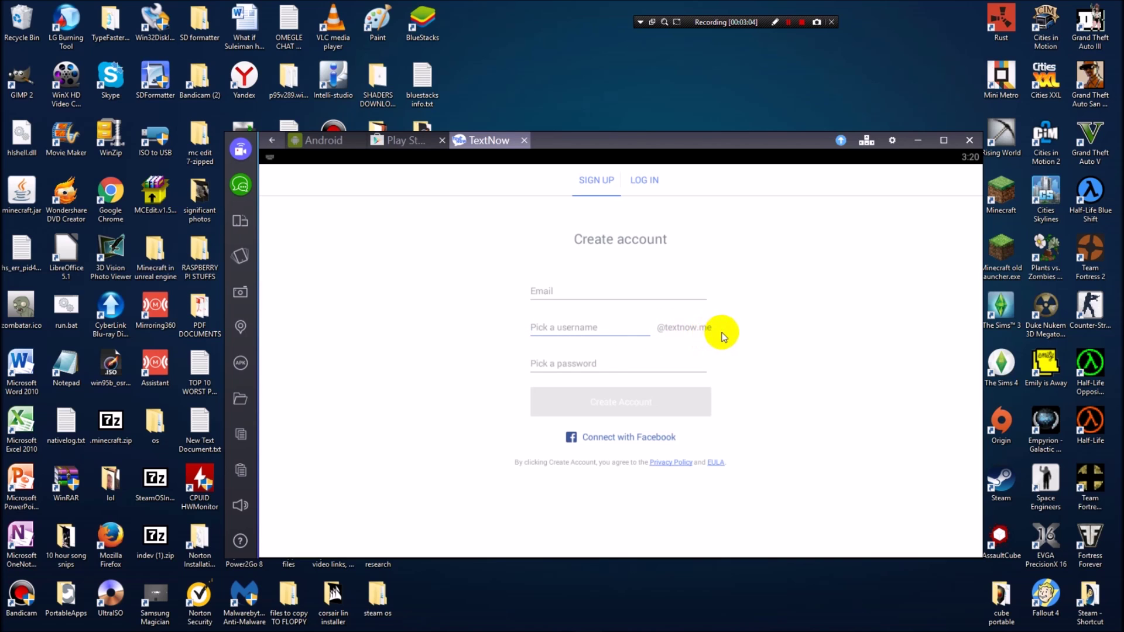
pyautogui.click(579, 360)
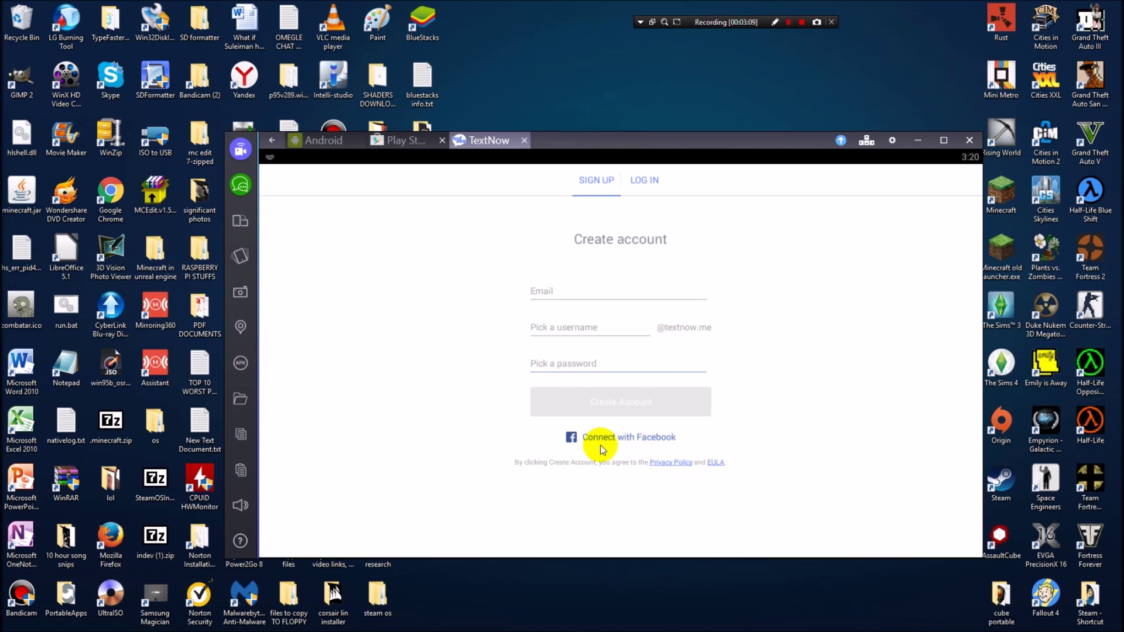
# Switch between the LOG IN and SIGN UP tabs, revisit the form fields, and finish logging in.
pyautogui.click(566, 294)
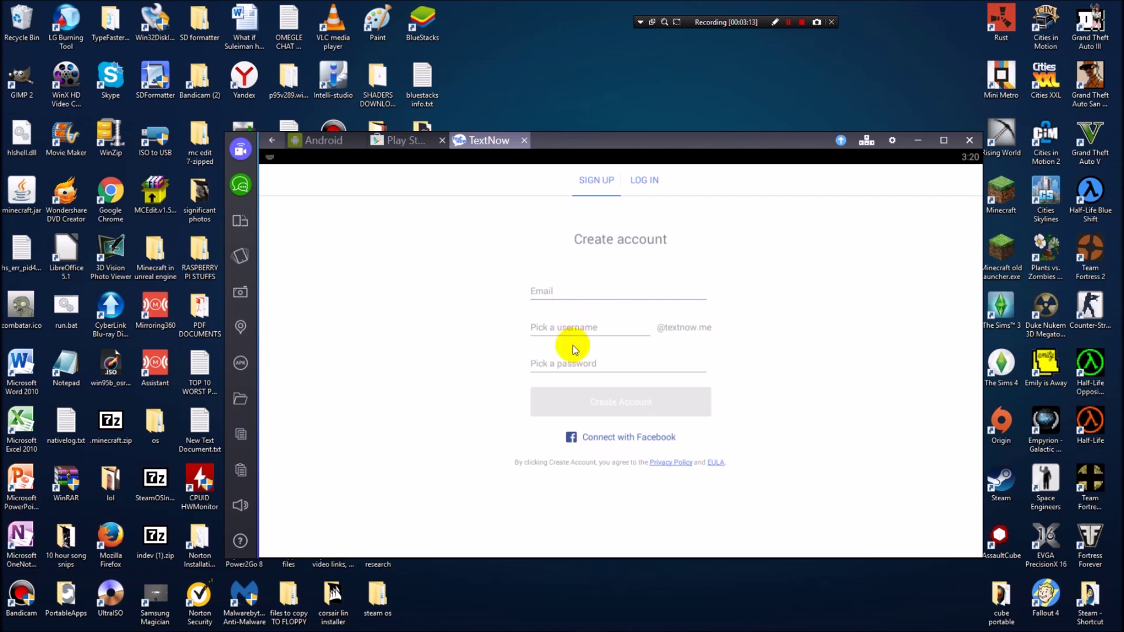
pyautogui.click(645, 182)
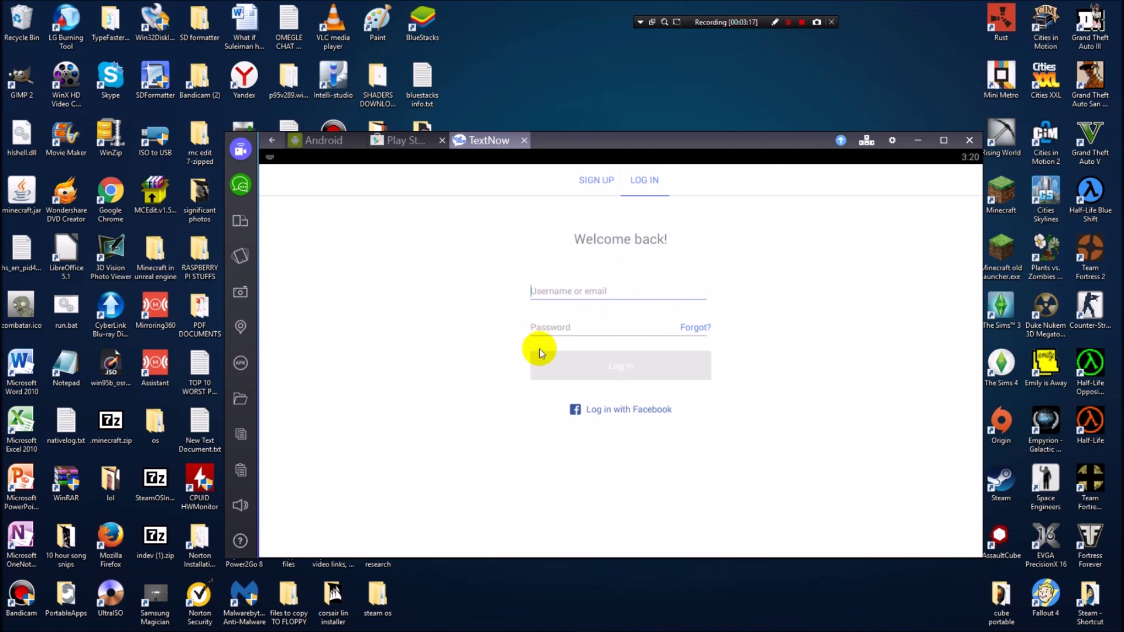
pyautogui.click(581, 181)
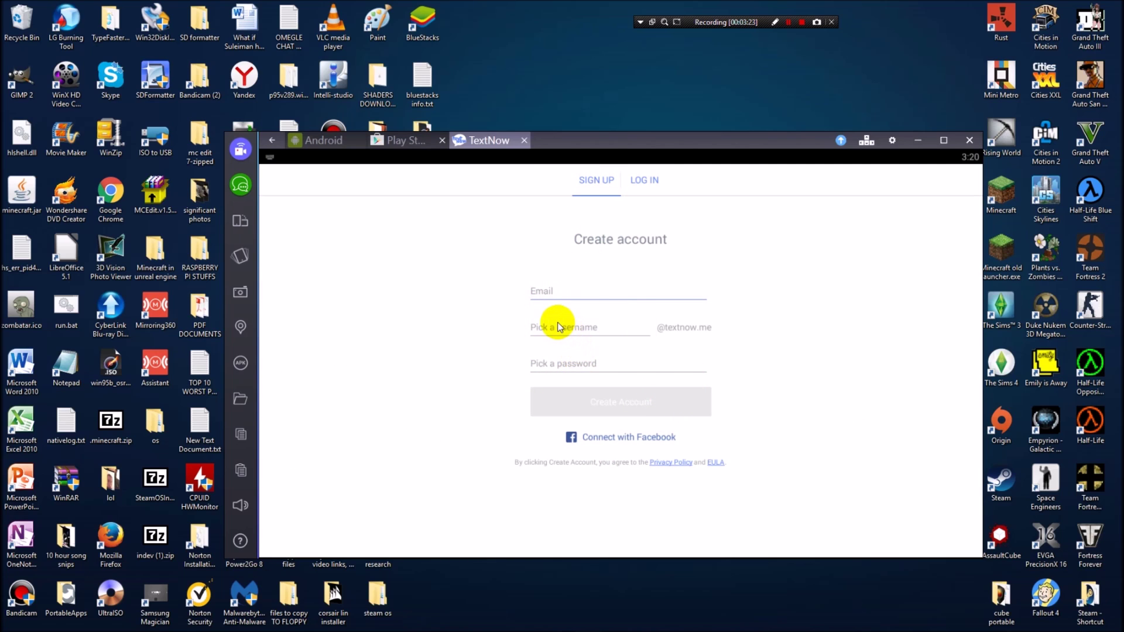
pyautogui.click(597, 358)
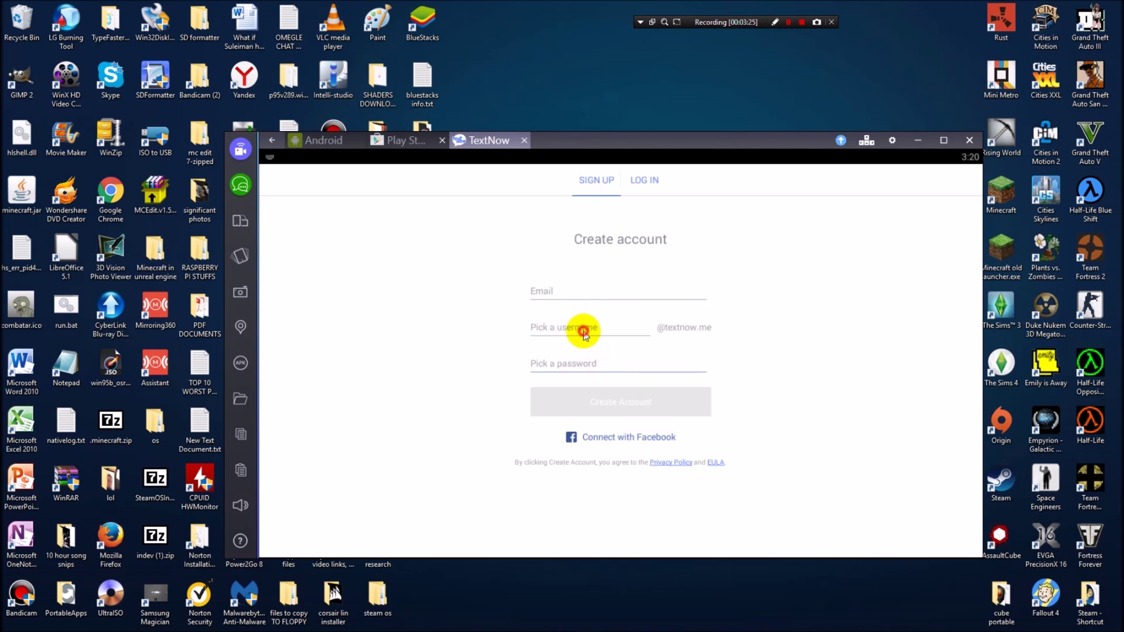
pyautogui.click(582, 326)
pyautogui.click(595, 293)
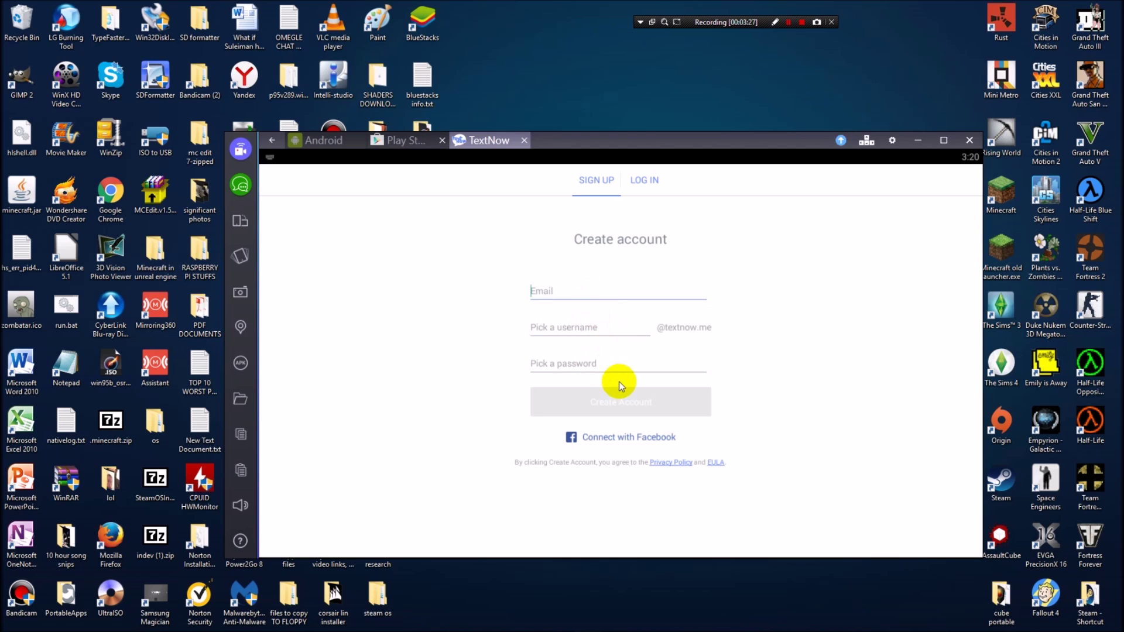
pyautogui.click(802, 24)
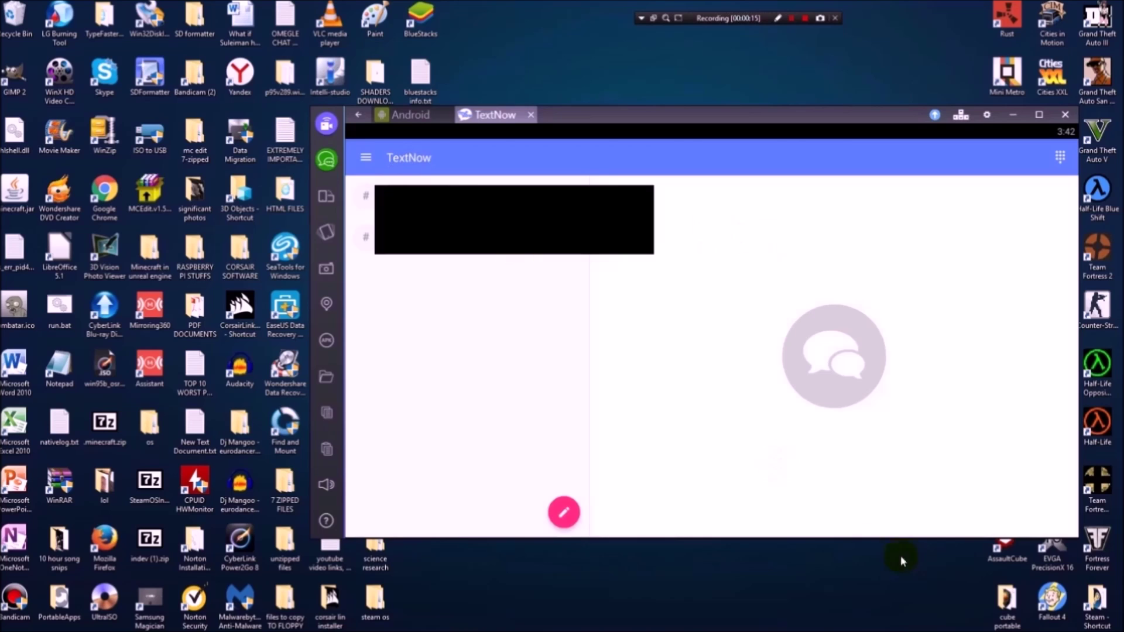
# Open a blank New Text Message screen with the pink pencil compose button.
pyautogui.click(562, 513)
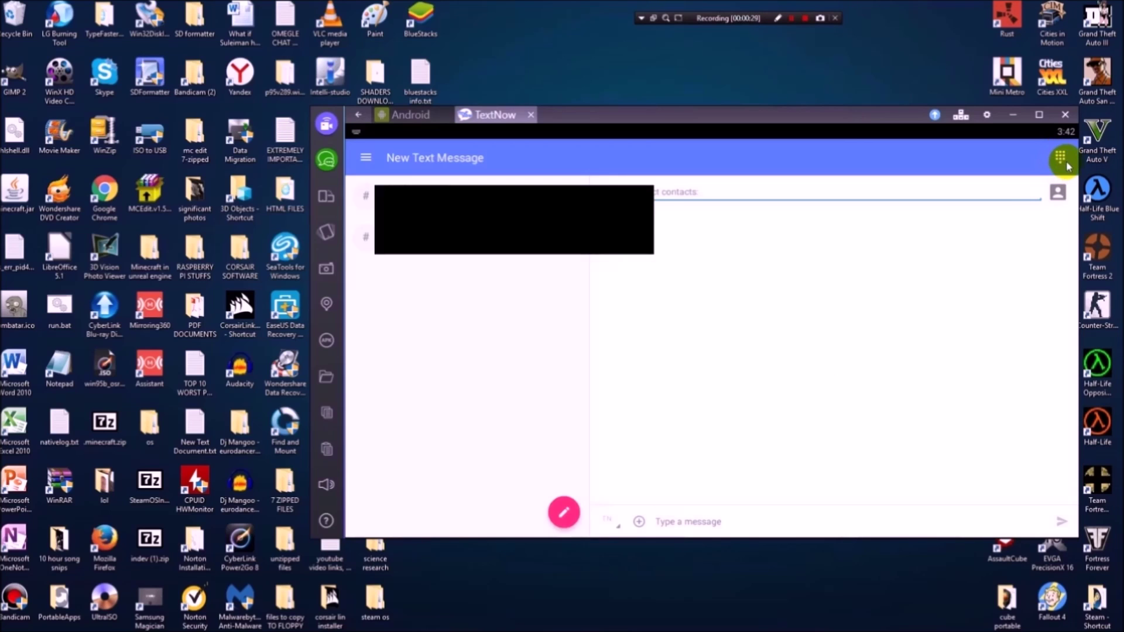
pyautogui.click(1060, 159)
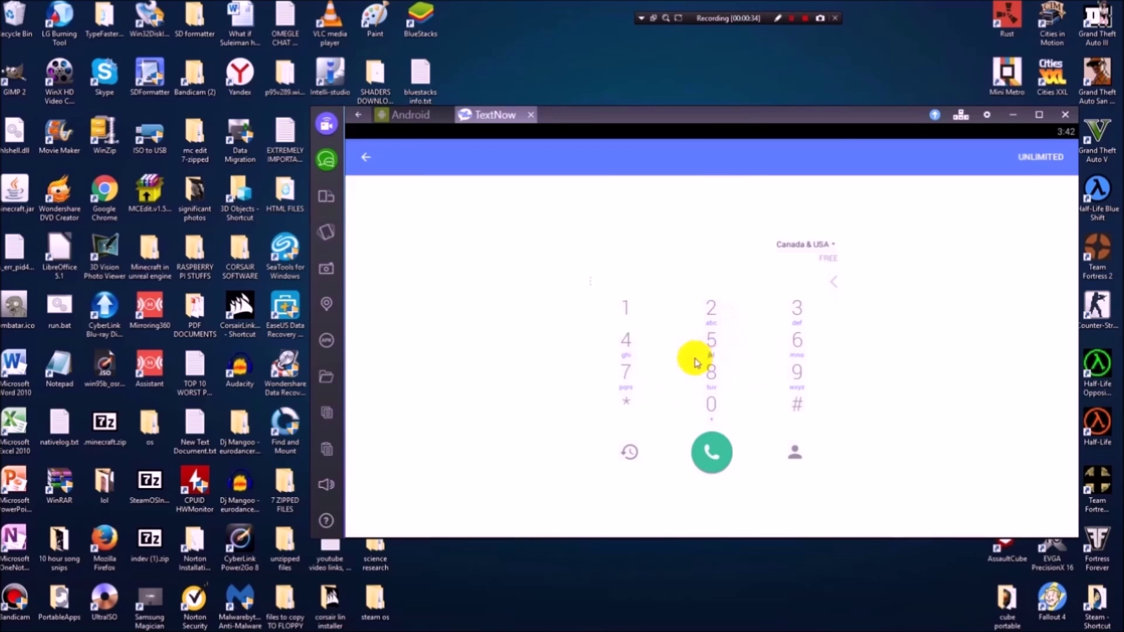
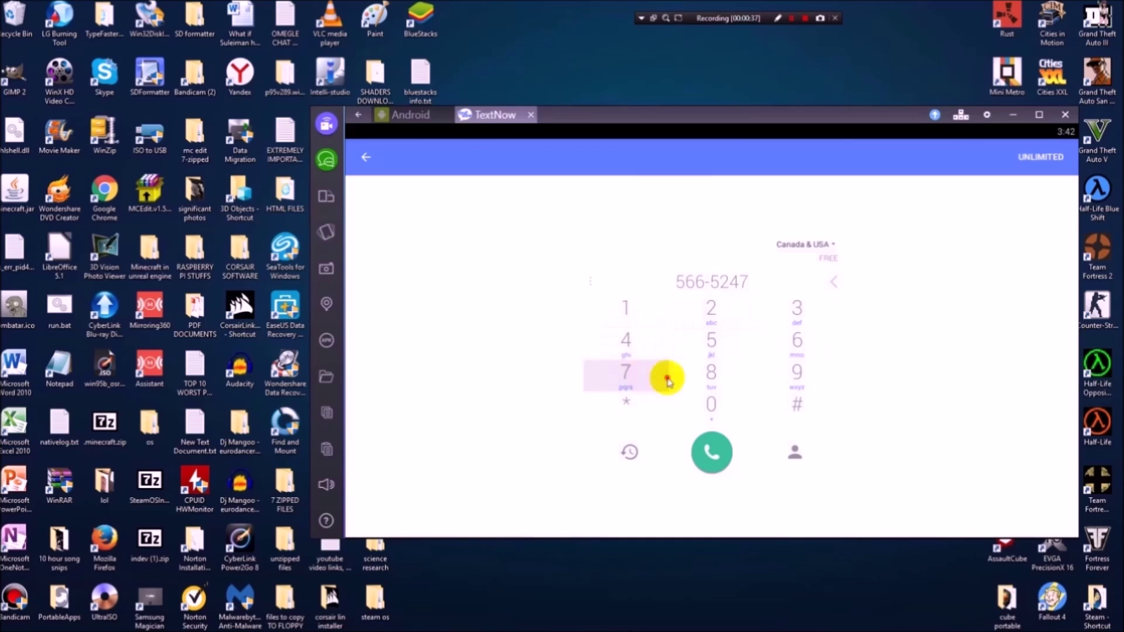
pyautogui.click(784, 341)
pyautogui.click(625, 340)
pyautogui.click(626, 339)
pyautogui.click(626, 371)
pyautogui.click(711, 371)
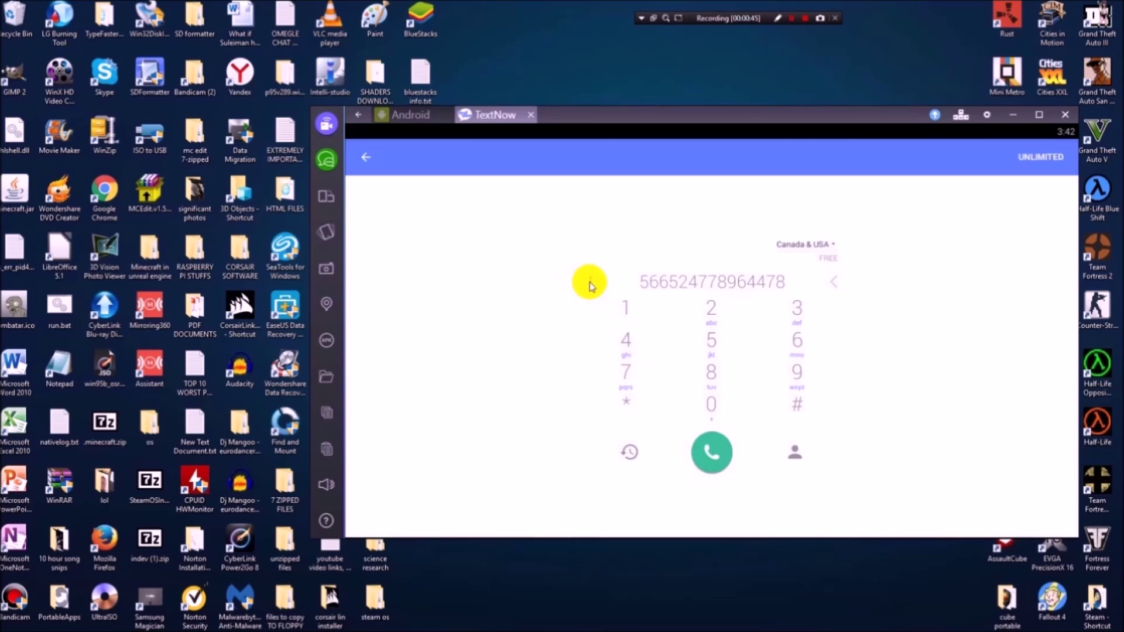
# Check the number's extra options, dismiss Add to Contacts, and return to messaging.
pyautogui.click(591, 283)
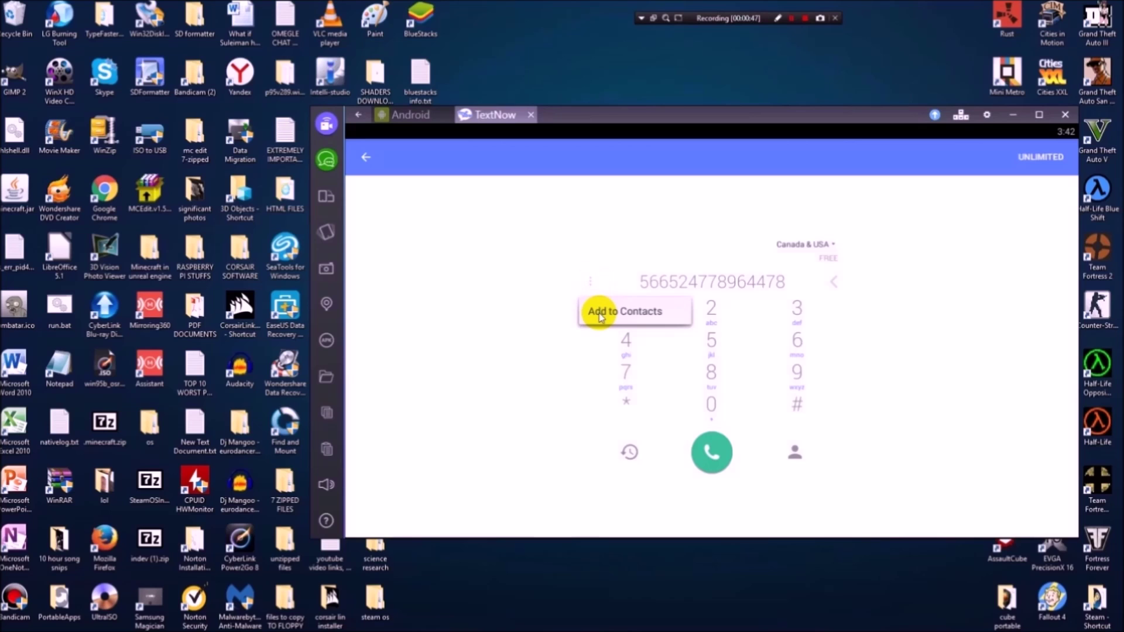
pyautogui.click(539, 334)
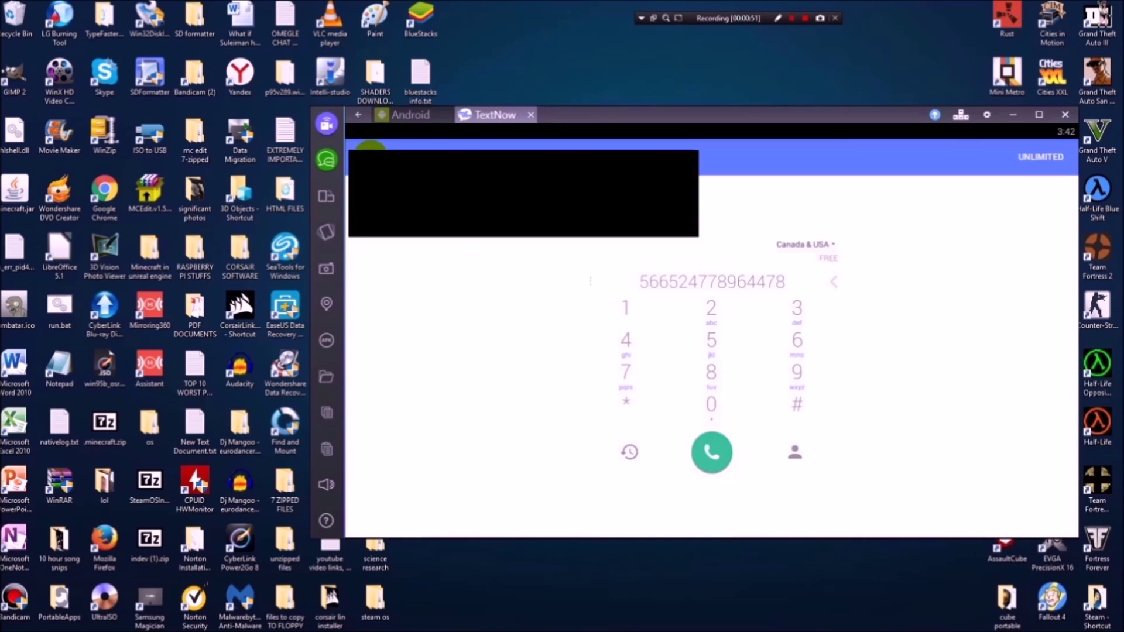
pyautogui.click(365, 156)
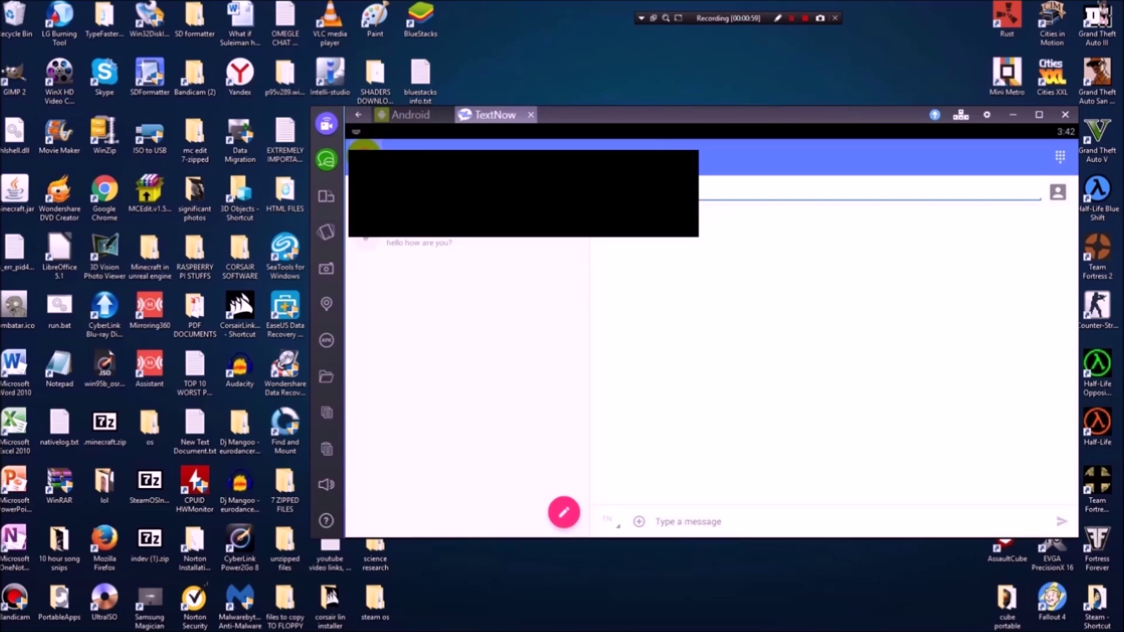
pyautogui.click(364, 147)
# Filter Call History to MISSED calls, then reopen the drawer and go to Profile.
pyautogui.click(398, 237)
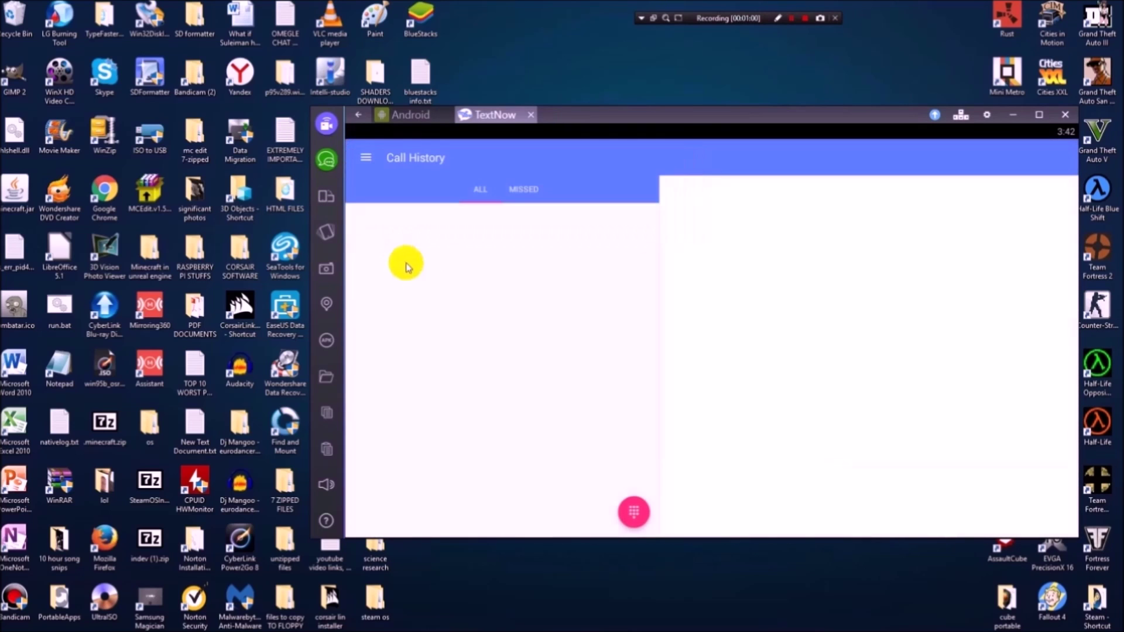
pyautogui.click(514, 201)
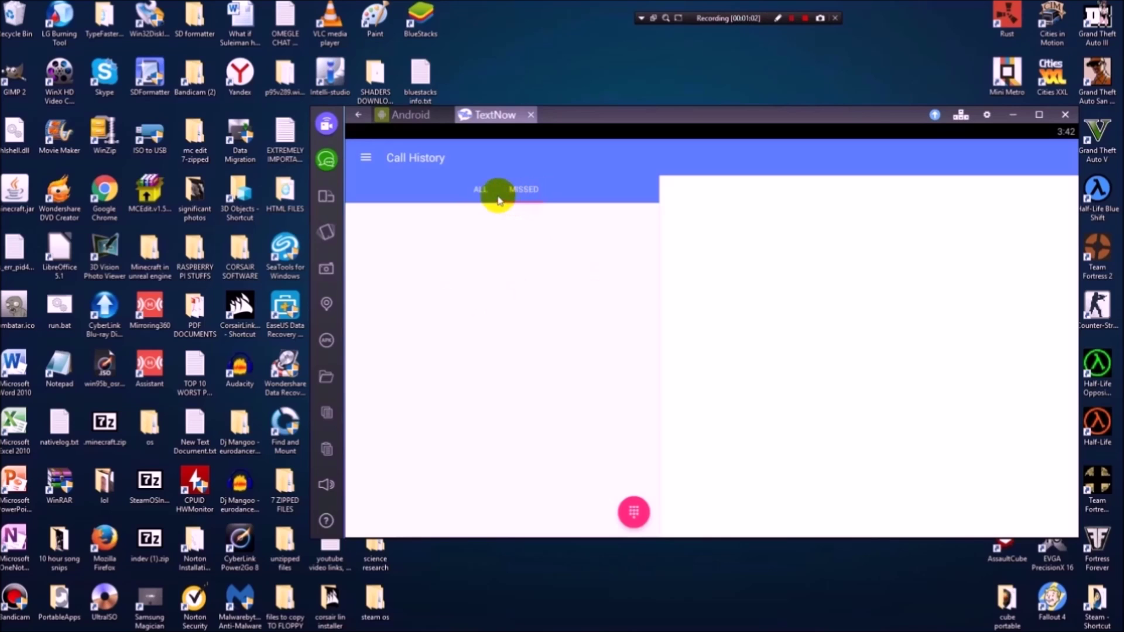
pyautogui.click(359, 158)
pyautogui.click(556, 249)
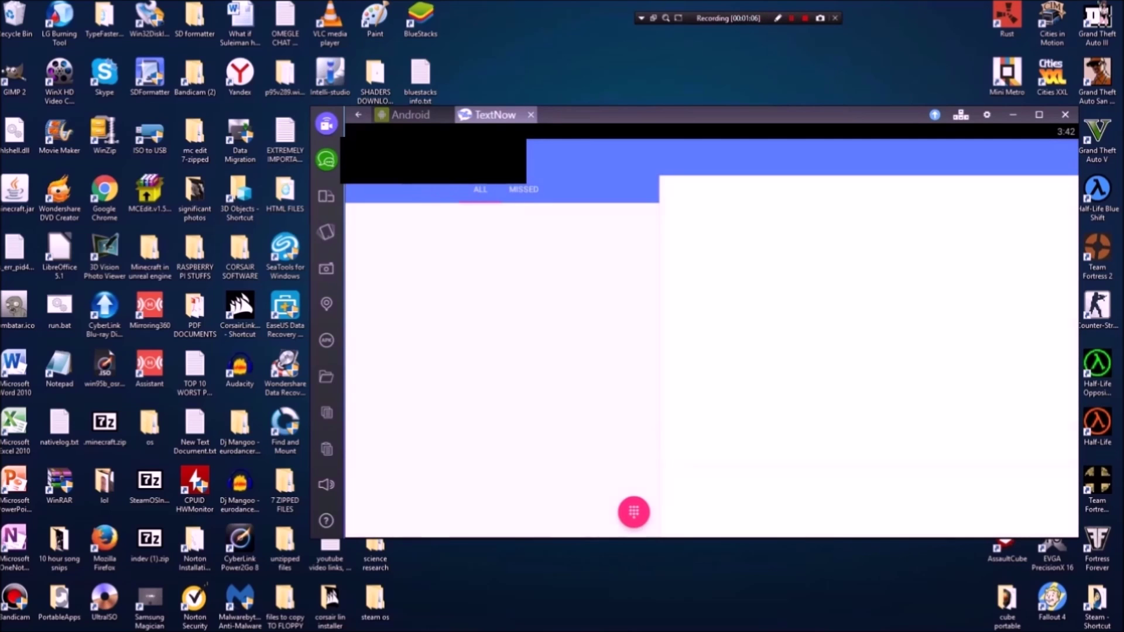
pyautogui.moveTo(350, 271); pyautogui.dragTo(550, 271)
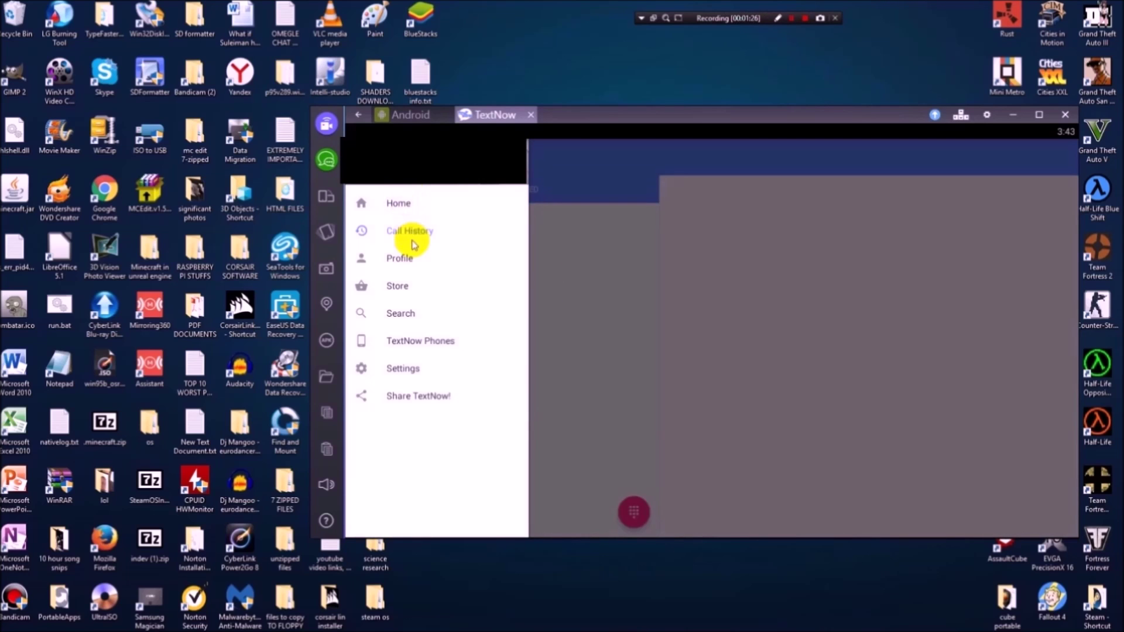
pyautogui.click(397, 261)
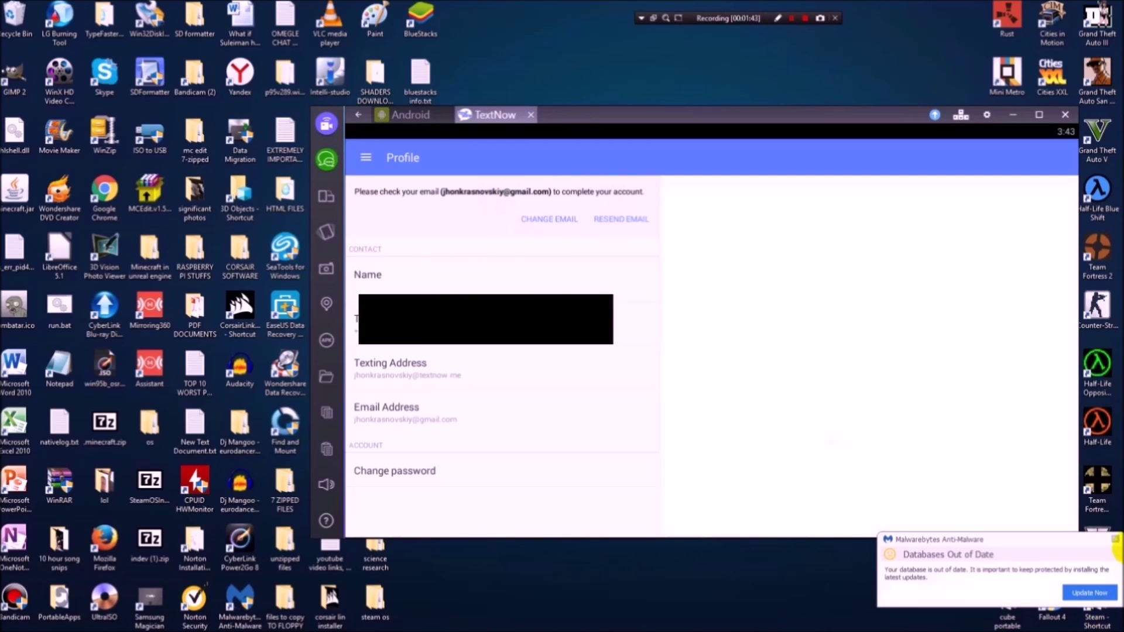
# Dismiss the Malwarebytes popup and go to the Store page from the drawer.
pyautogui.click(1115, 539)
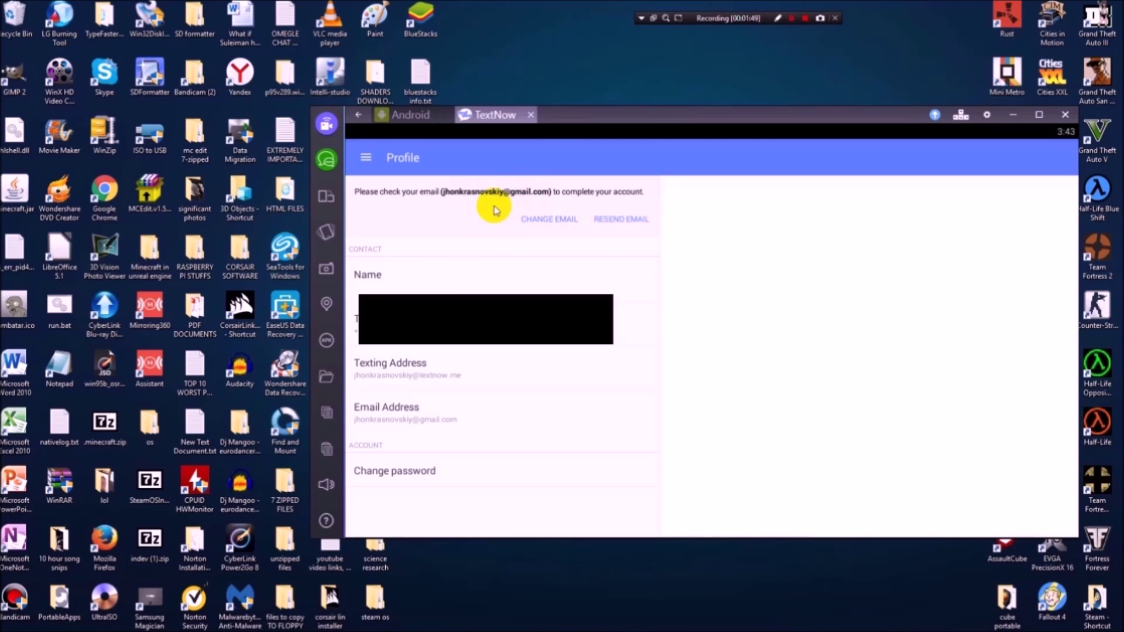
pyautogui.click(366, 158)
pyautogui.click(402, 287)
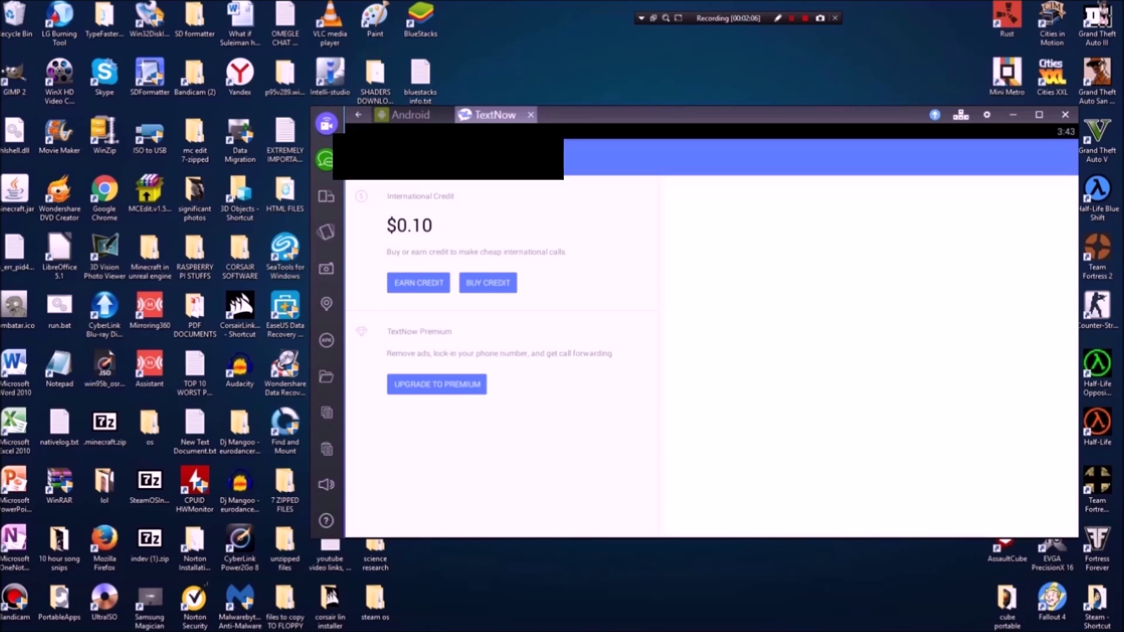
# Open and close the drawer over the Store page, then swipe it open from the left edge.
pyautogui.click(363, 157)
pyautogui.click(614, 266)
pyautogui.moveTo(348, 295); pyautogui.dragTo(402, 296)
# Visit TextNow's Search page, then move to Settings from the drawer.
pyautogui.click(397, 316)
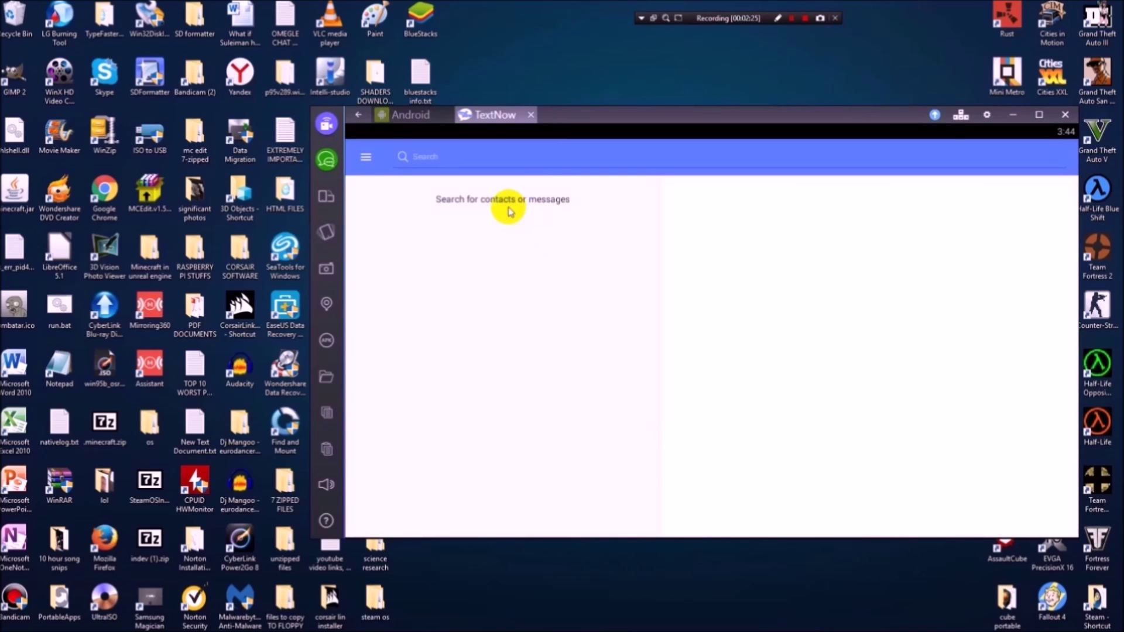
pyautogui.click(366, 156)
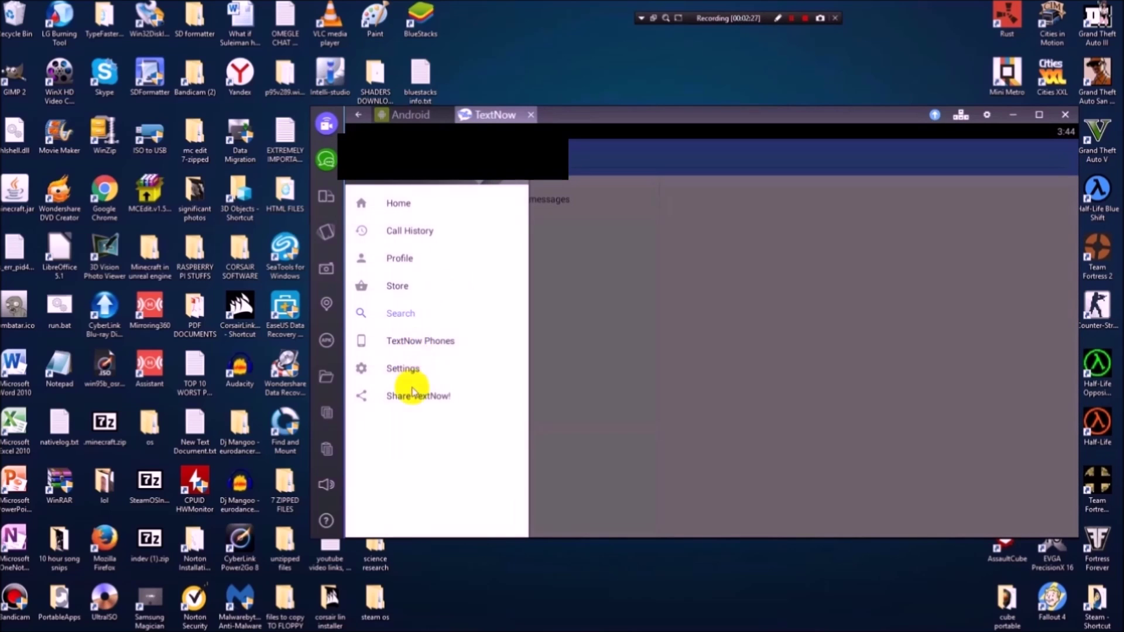
pyautogui.click(412, 371)
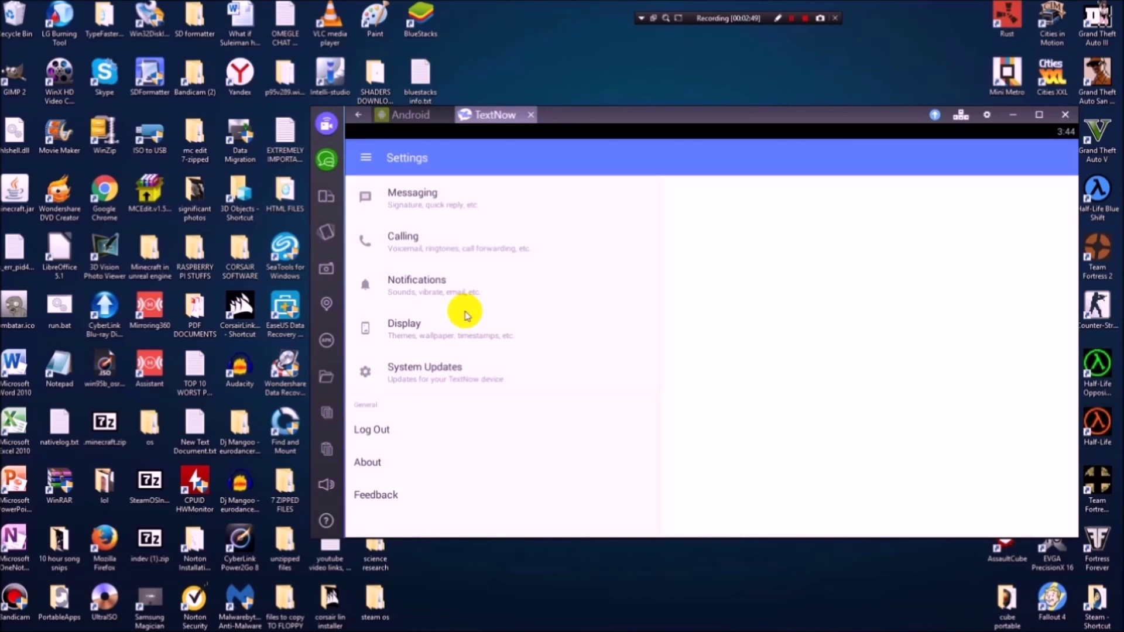
# Return to Home, then show and hide the message box's Capture/Gallery/emoji panel.
pyautogui.click(366, 157)
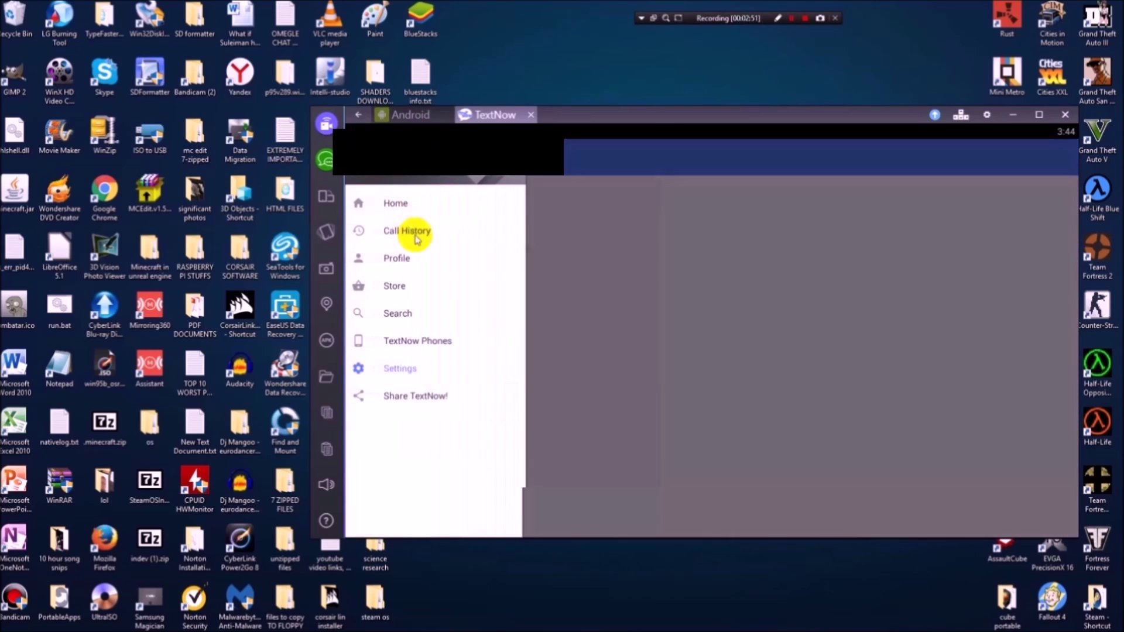
pyautogui.click(409, 207)
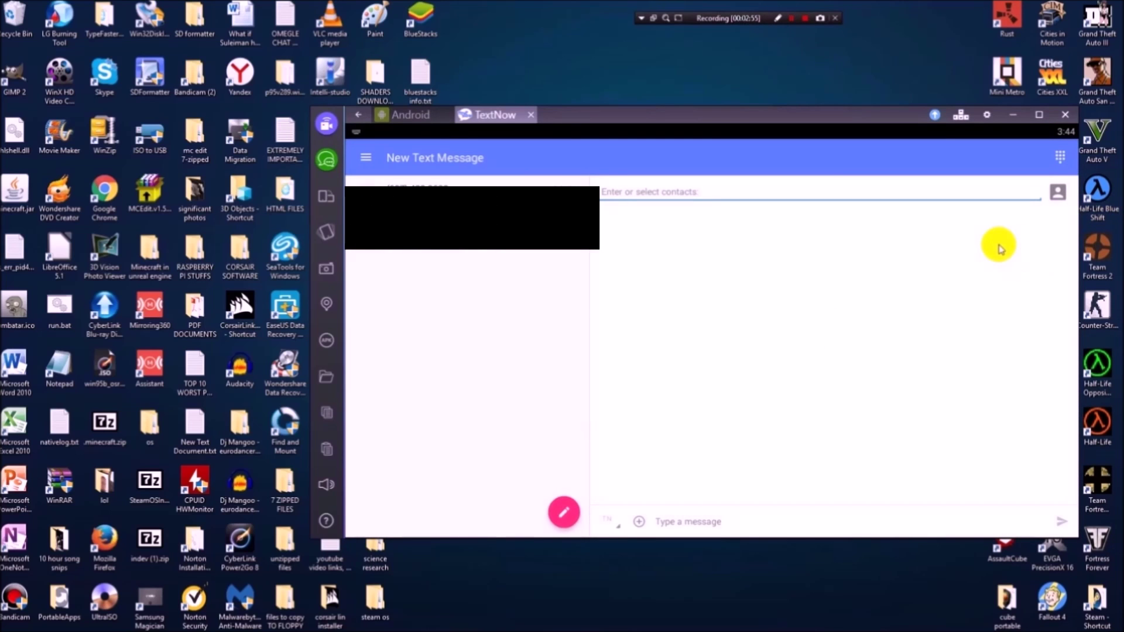
pyautogui.click(673, 520)
pyautogui.click(639, 521)
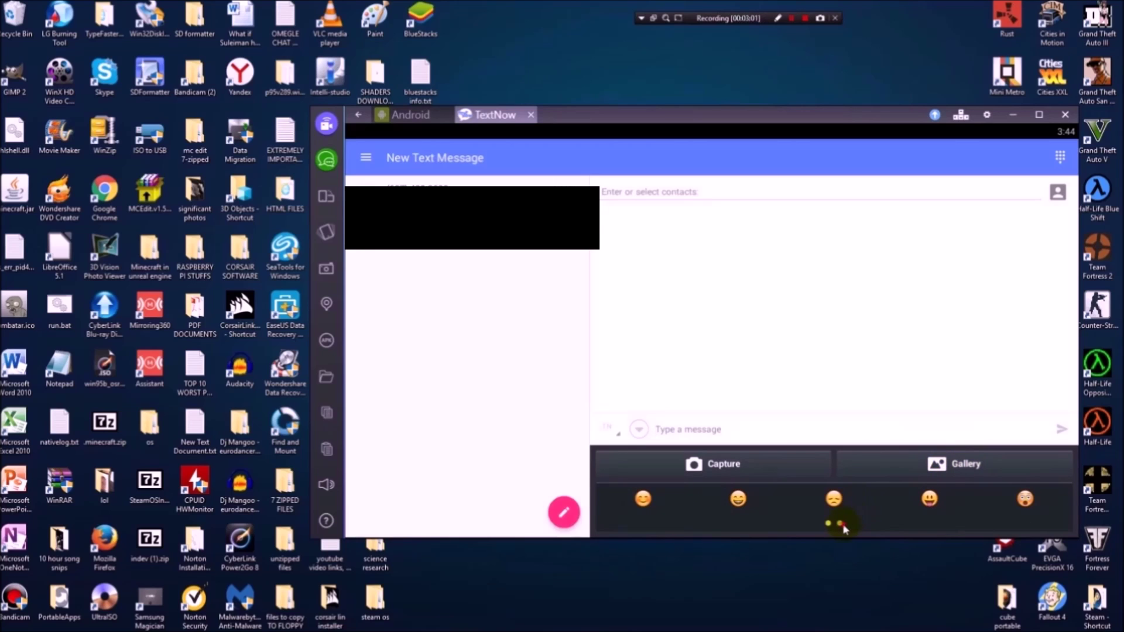
pyautogui.click(639, 427)
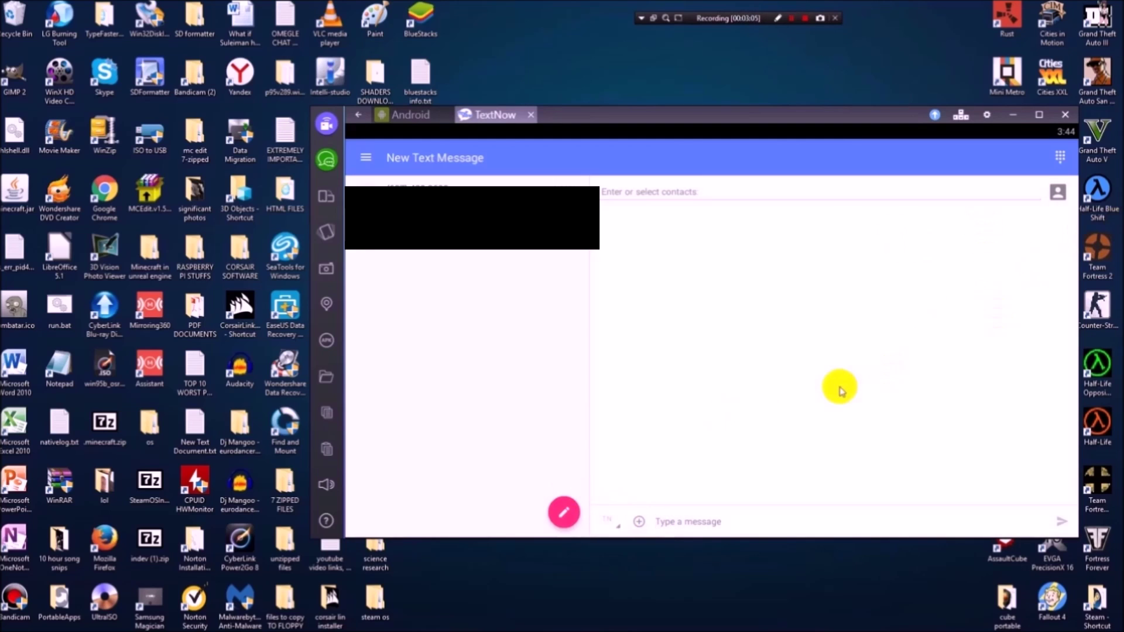
pyautogui.click(1059, 157)
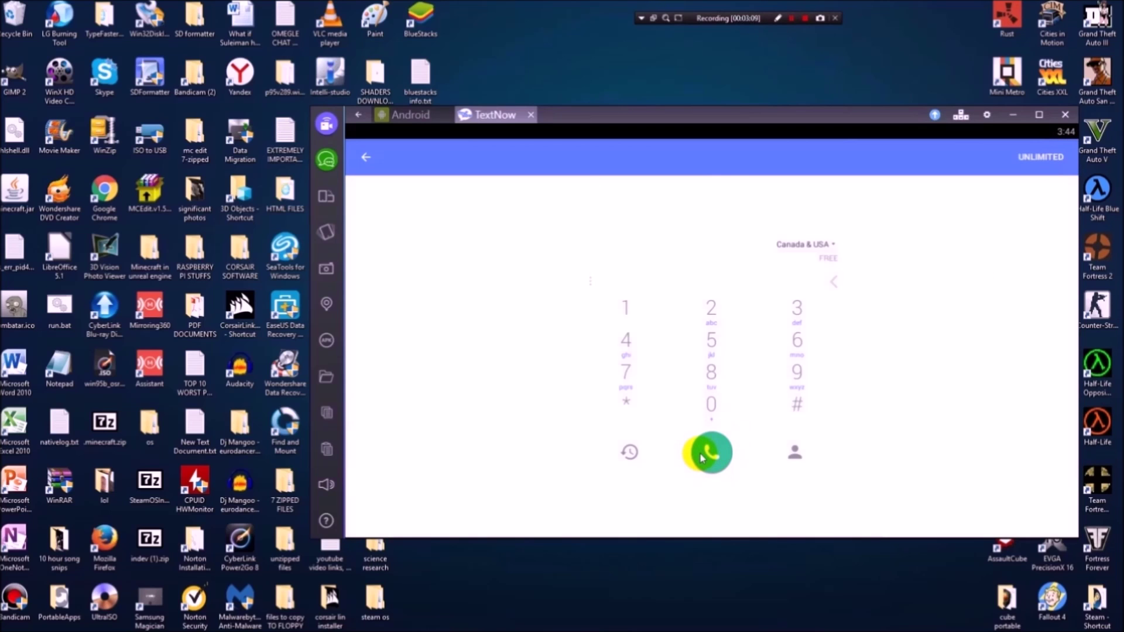